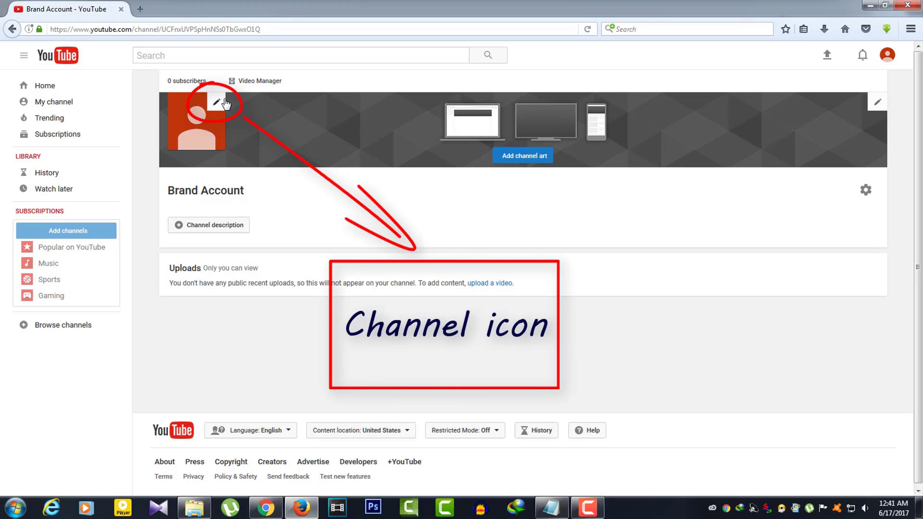
pyautogui.click(224, 103)
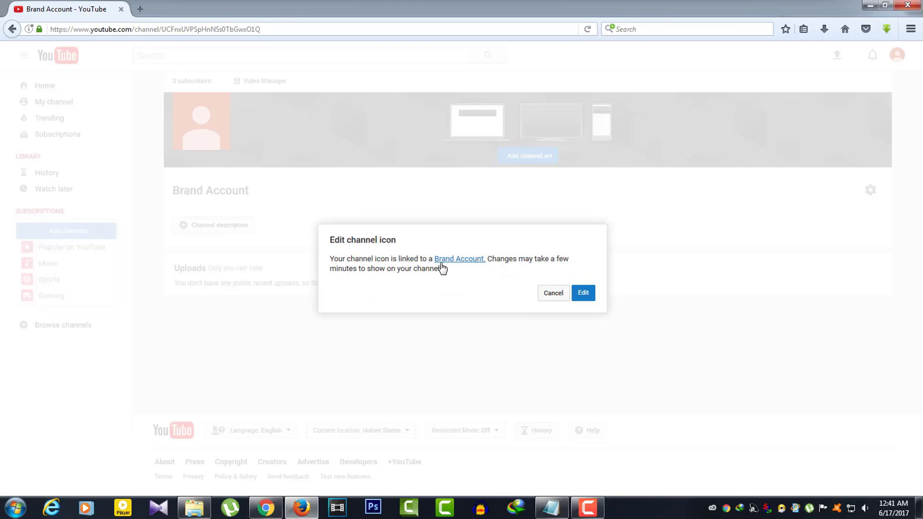
pyautogui.moveTo(334, 260); pyautogui.dragTo(434, 273)
pyautogui.click(512, 285)
pyautogui.click(584, 293)
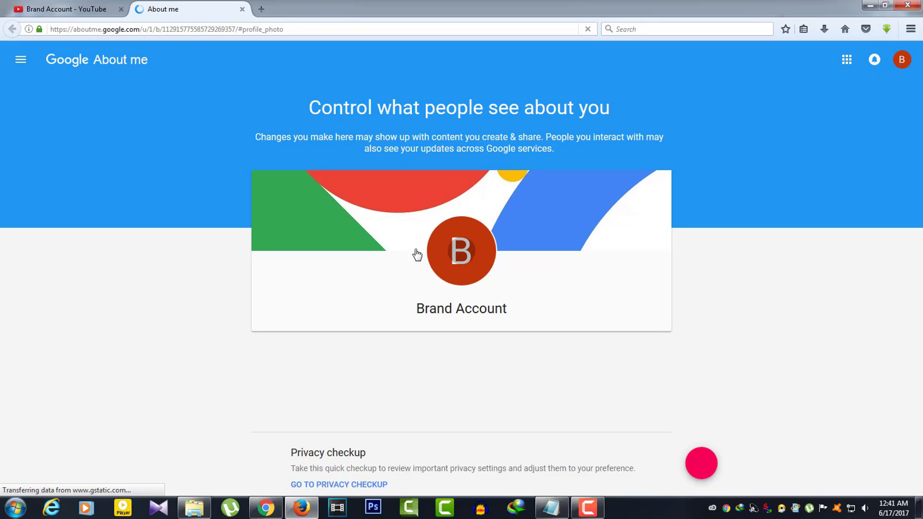
pyautogui.click(477, 265)
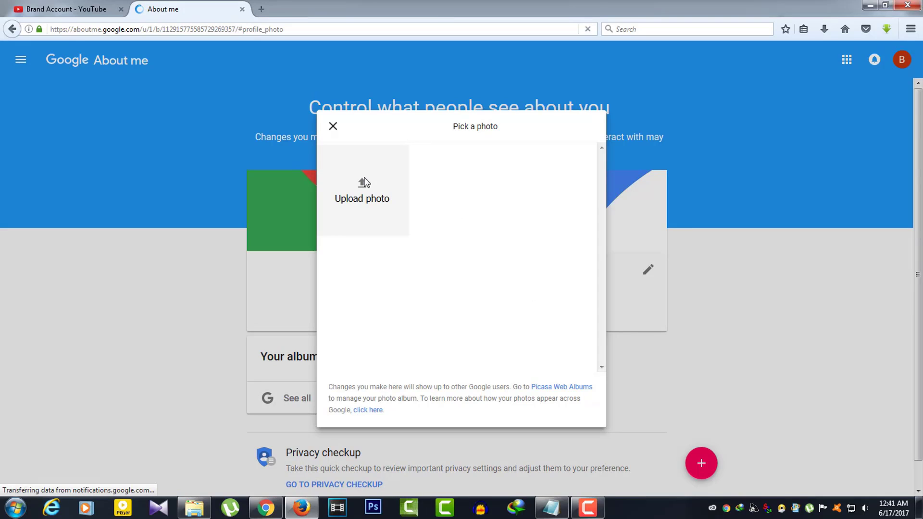
pyautogui.click(364, 182)
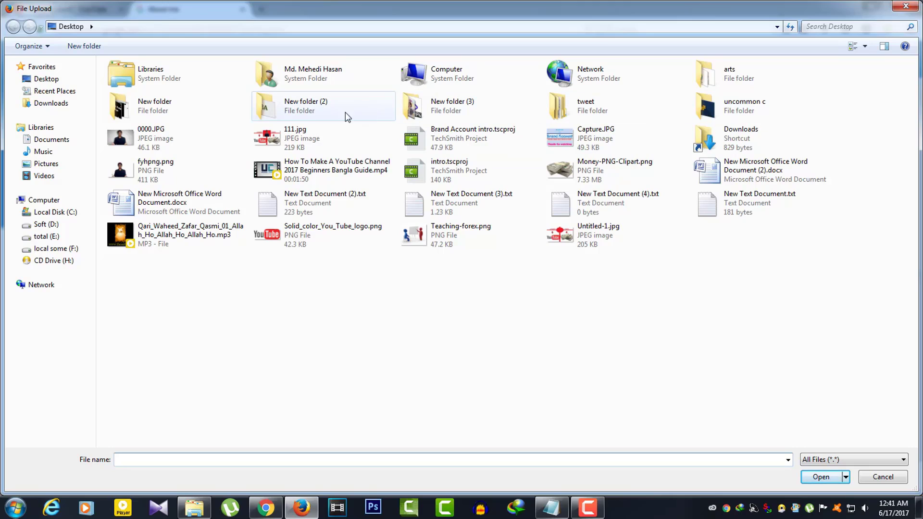
pyautogui.click(290, 106)
pyautogui.doubleClick(290, 106)
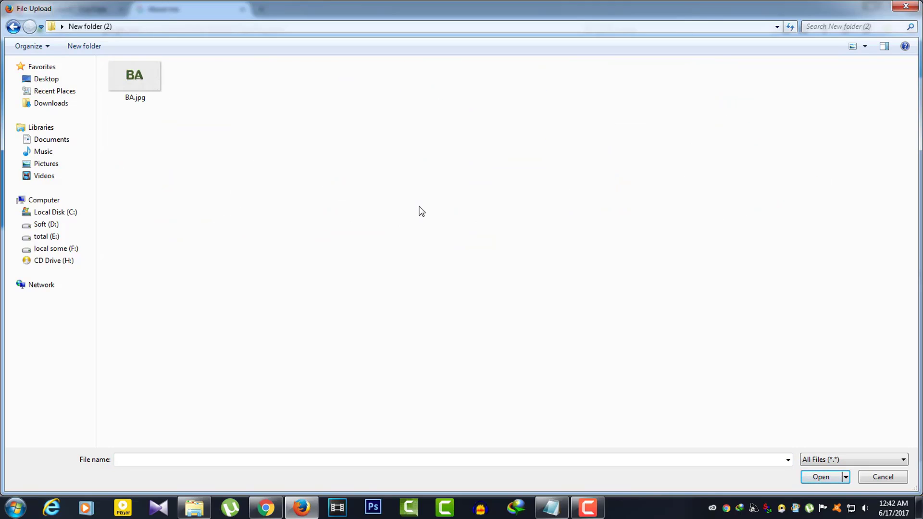
pyautogui.doubleClick(143, 84)
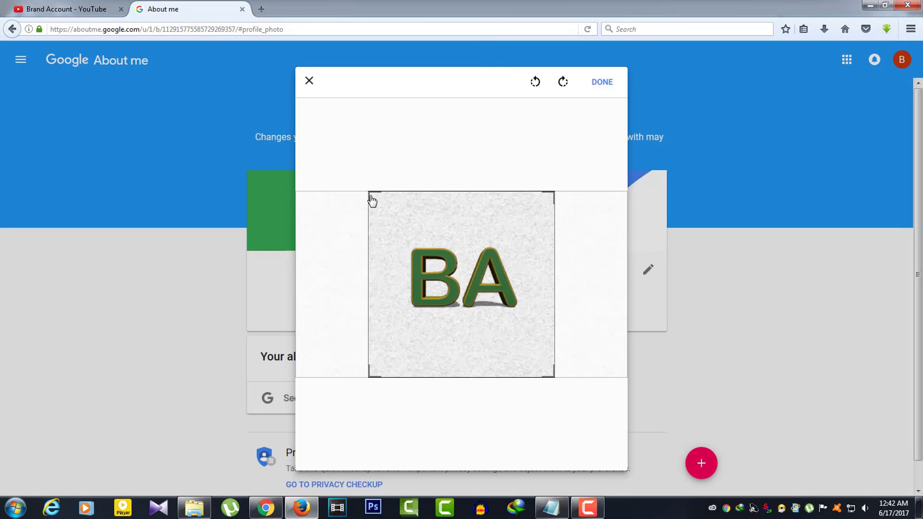
# Crop the BA image to a slightly smaller square centred on the letters and apply it as the profile photo.
pyautogui.moveTo(373, 200); pyautogui.dragTo(393, 215)
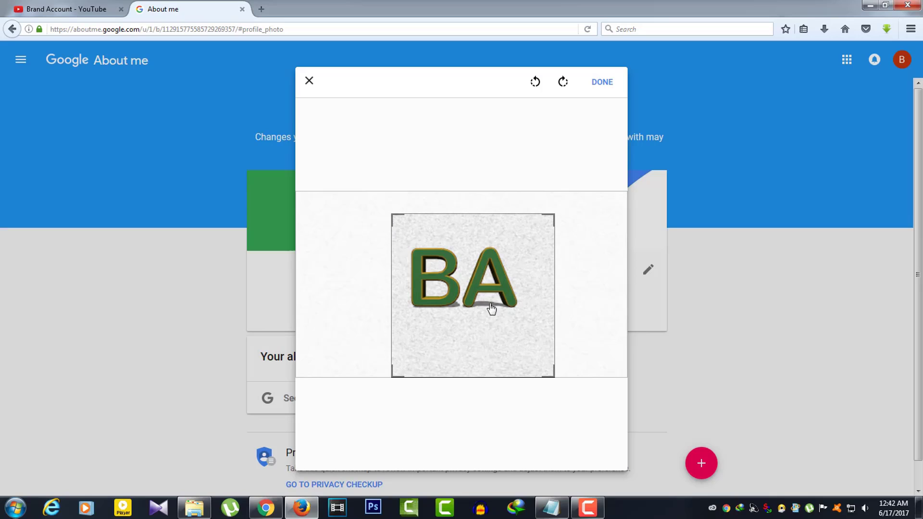
pyautogui.moveTo(499, 321)
pyautogui.mouseDown()
pyautogui.moveTo(494, 303)
pyautogui.moveTo(491, 310)
pyautogui.mouseUp()
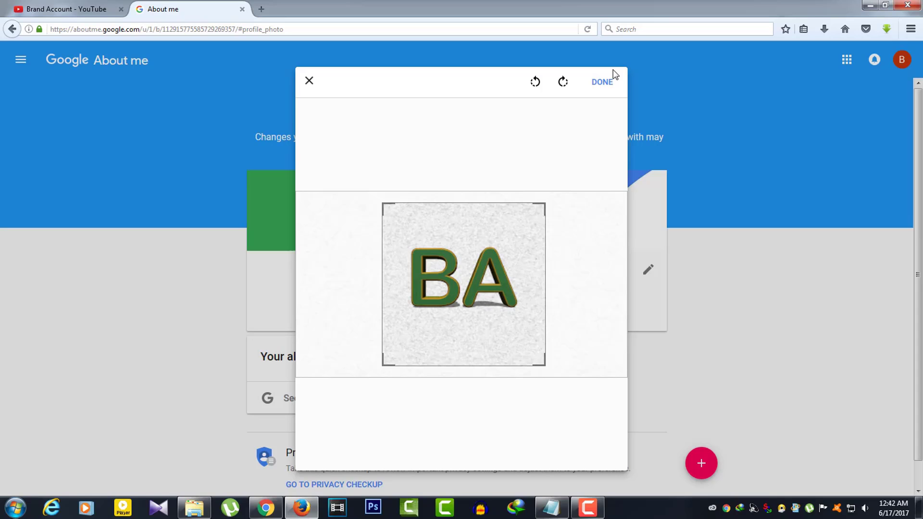
pyautogui.click(597, 87)
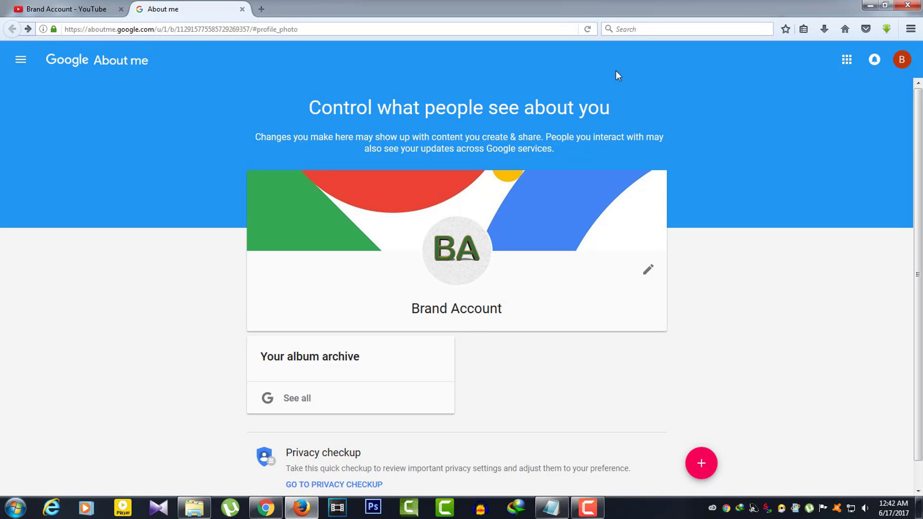
# Reload and close the Google profile page, and refresh the YouTube channel through My channel.
pyautogui.click(586, 29)
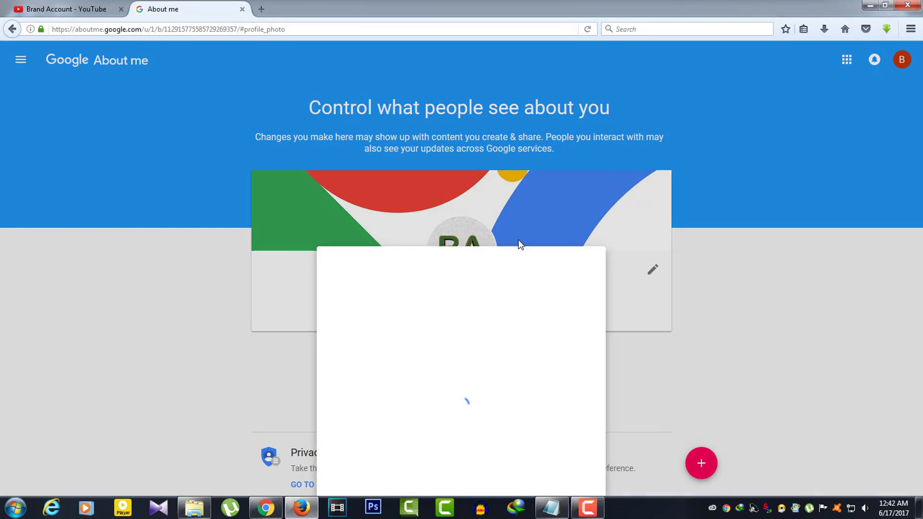
pyautogui.click(332, 126)
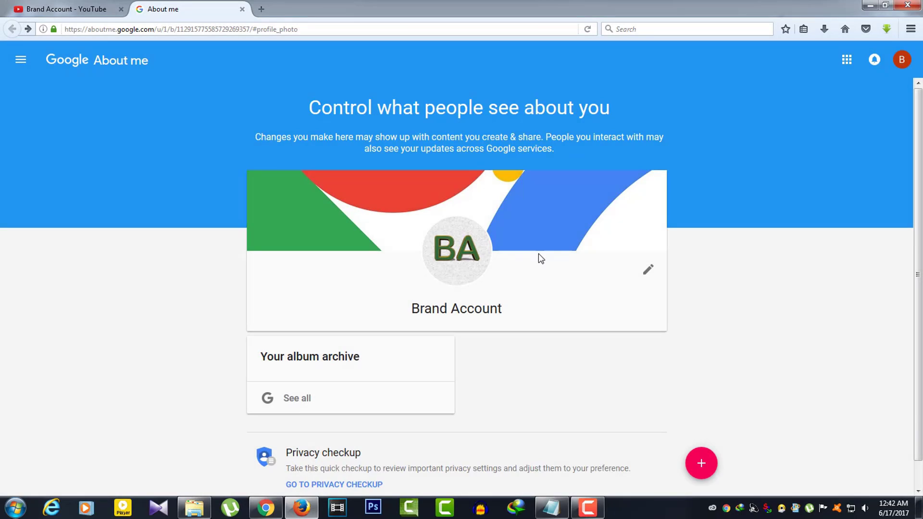
pyautogui.click(243, 9)
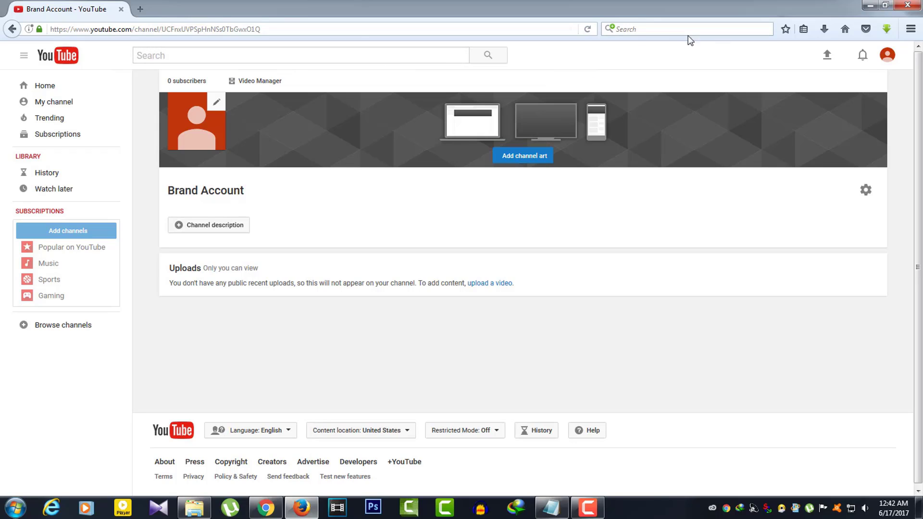
pyautogui.click(587, 29)
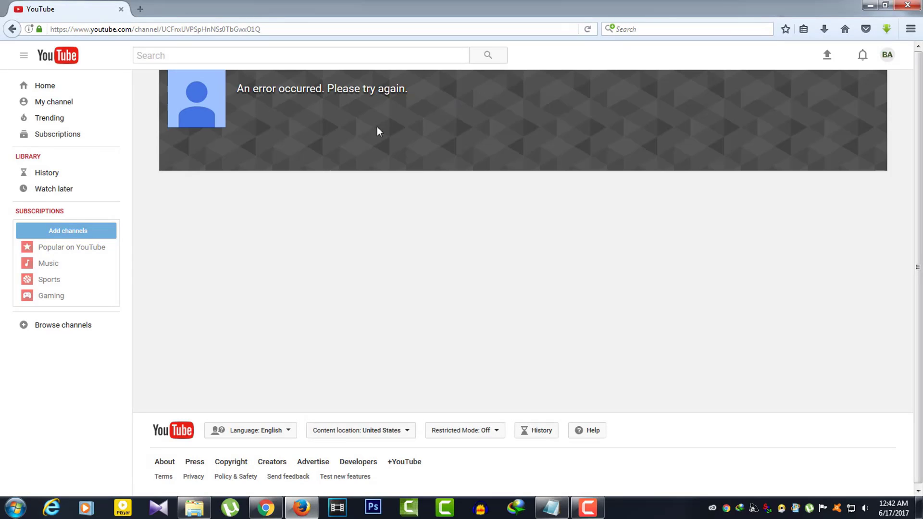
pyautogui.click(57, 105)
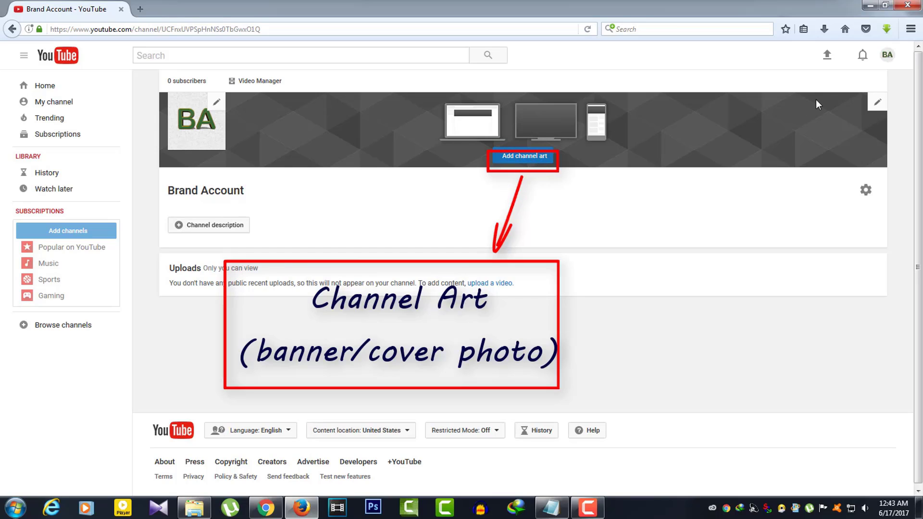
# Open the channel art chooser and look through the gallery of ready-made banner images.
pyautogui.click(529, 159)
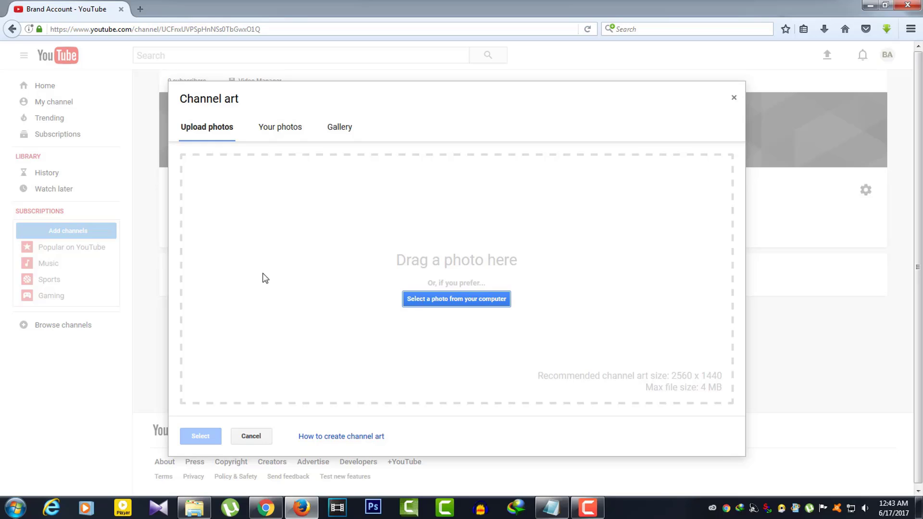
pyautogui.click(346, 131)
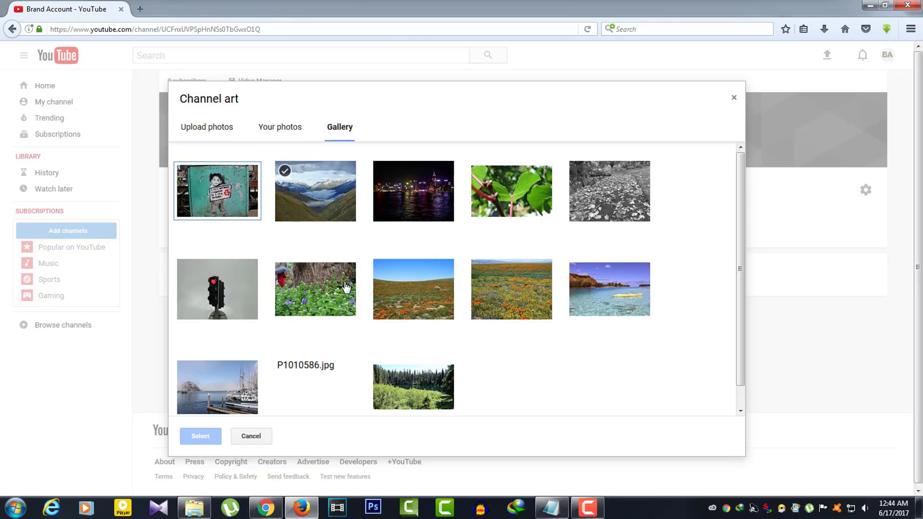
pyautogui.scroll(-1, 579, 244)
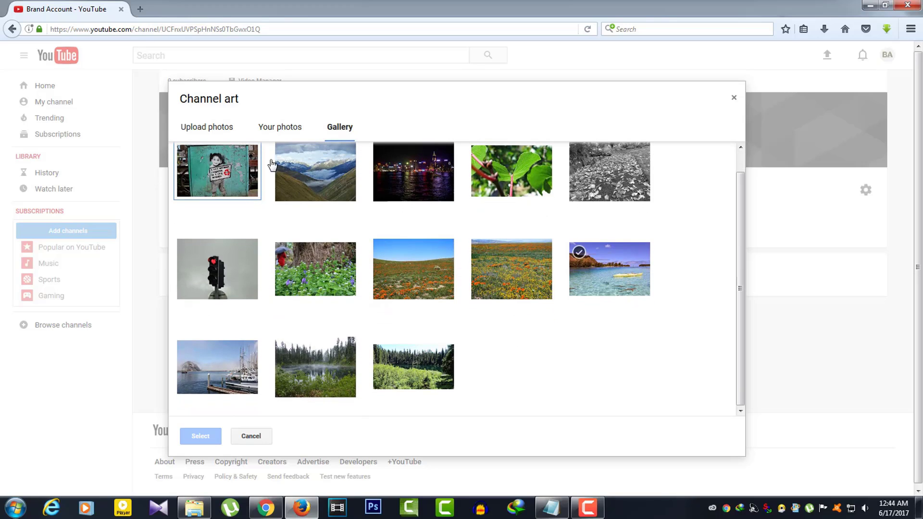
pyautogui.click(224, 126)
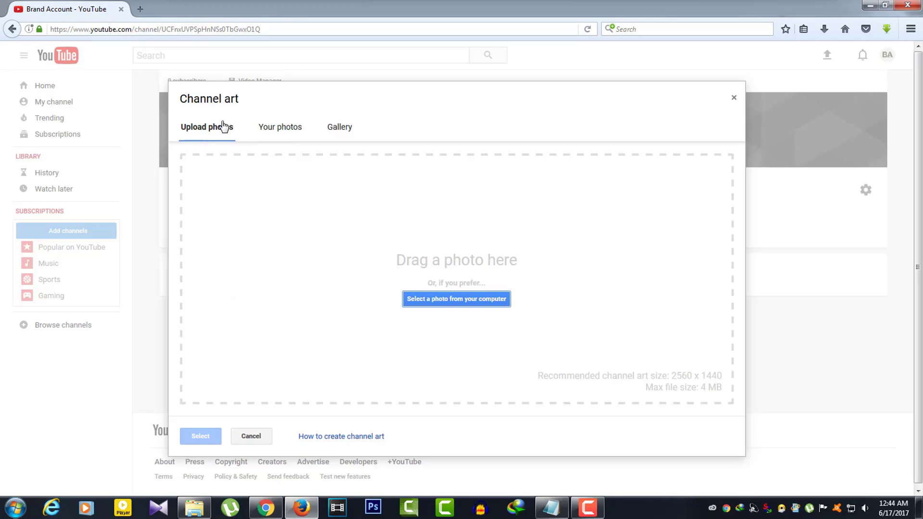
pyautogui.click(458, 302)
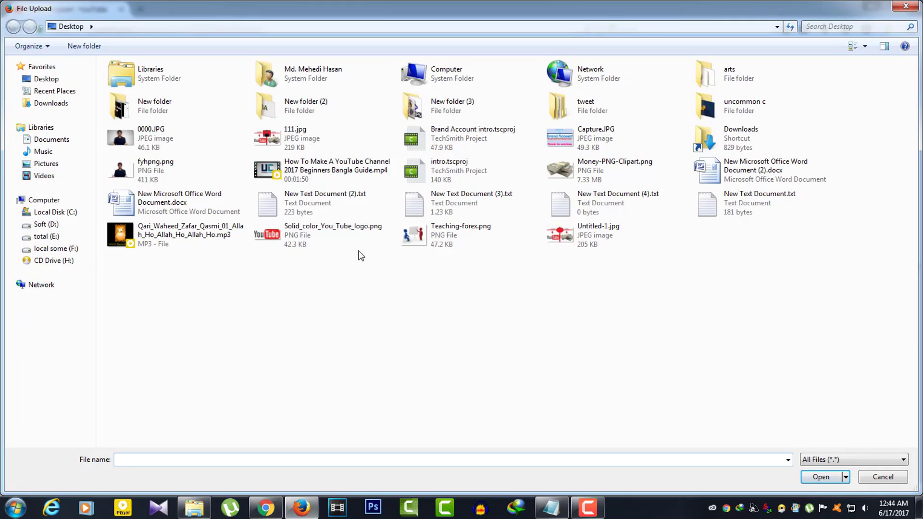
pyautogui.click(282, 118)
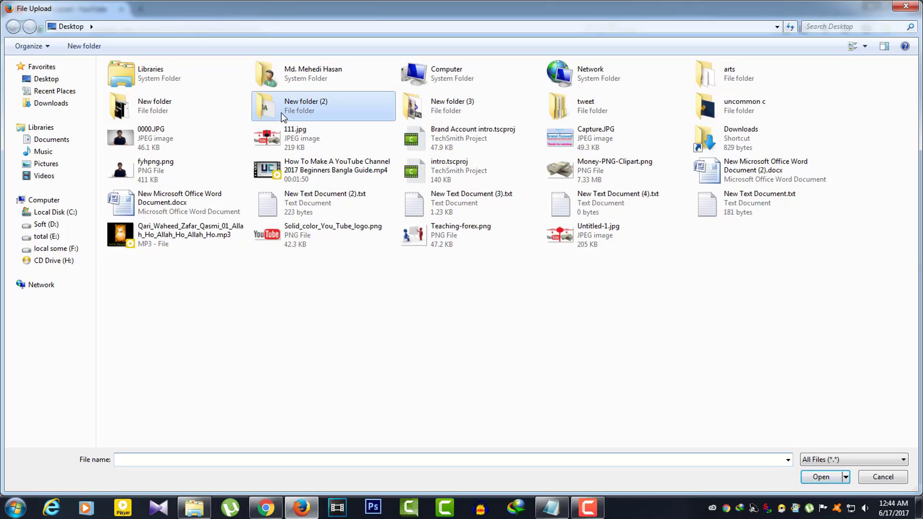
pyautogui.doubleClick(282, 118)
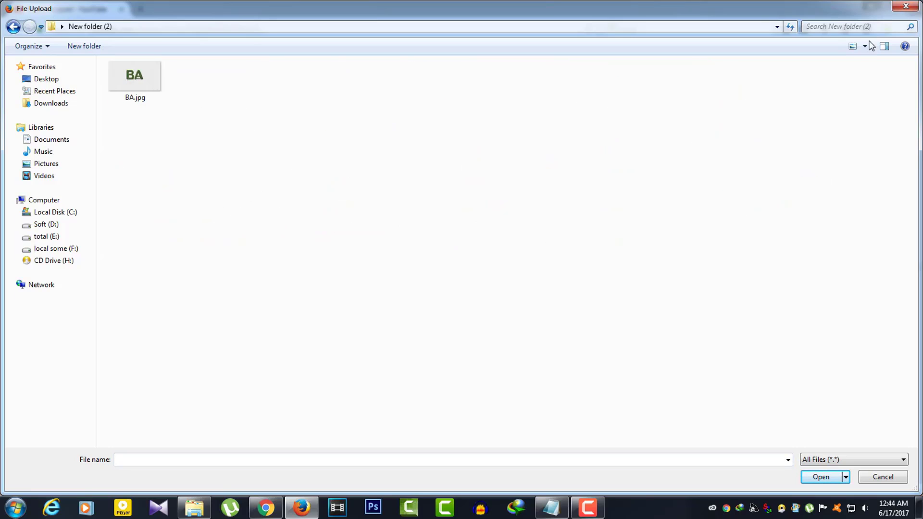
pyautogui.click(897, 7)
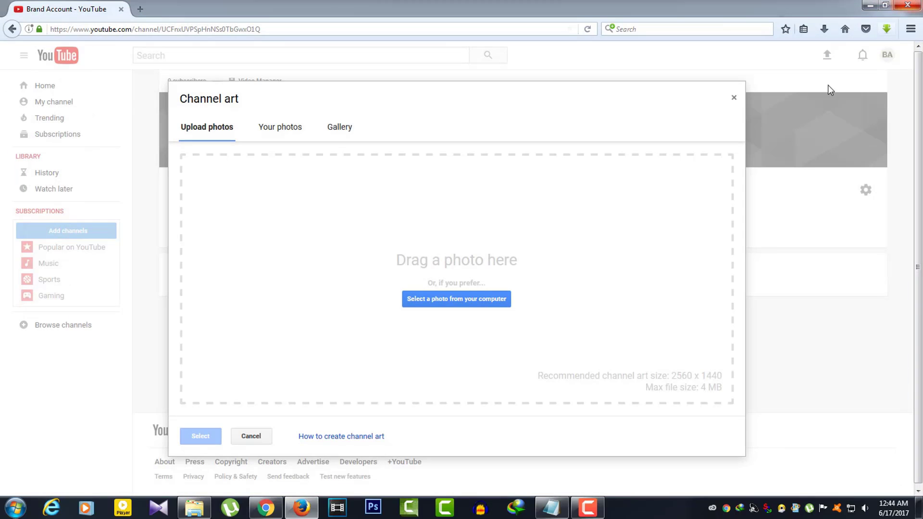
pyautogui.click(731, 99)
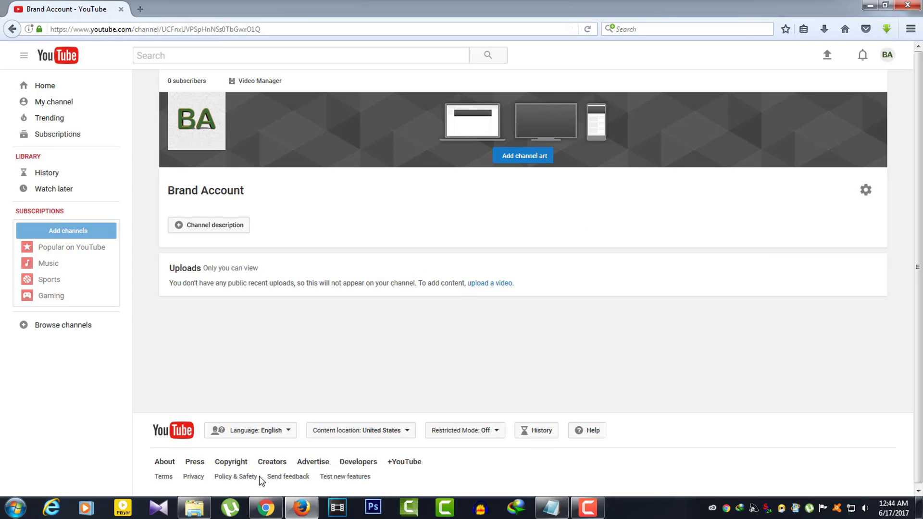
# Switch to Chrome and load the copied headersize.com address of the youtube.png channel art template.
pyautogui.click(266, 509)
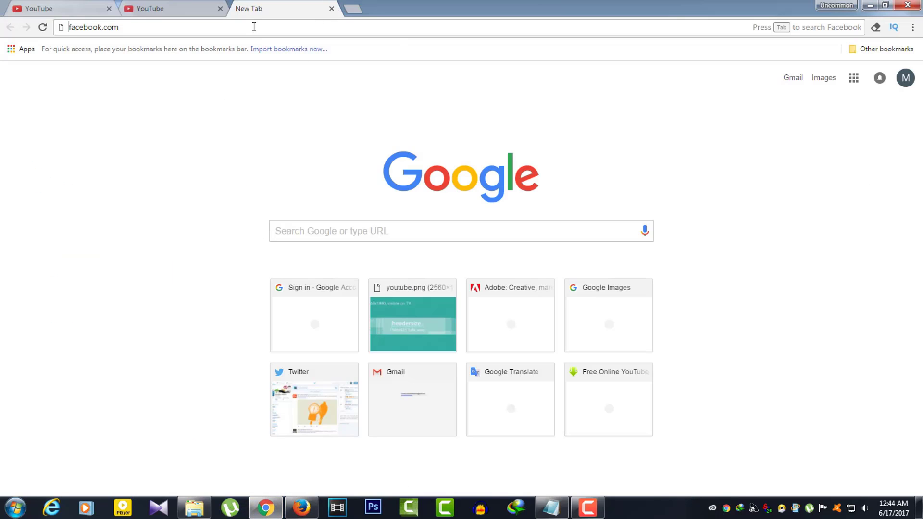
pyautogui.moveTo(220, 30); pyautogui.dragTo(22, 33)
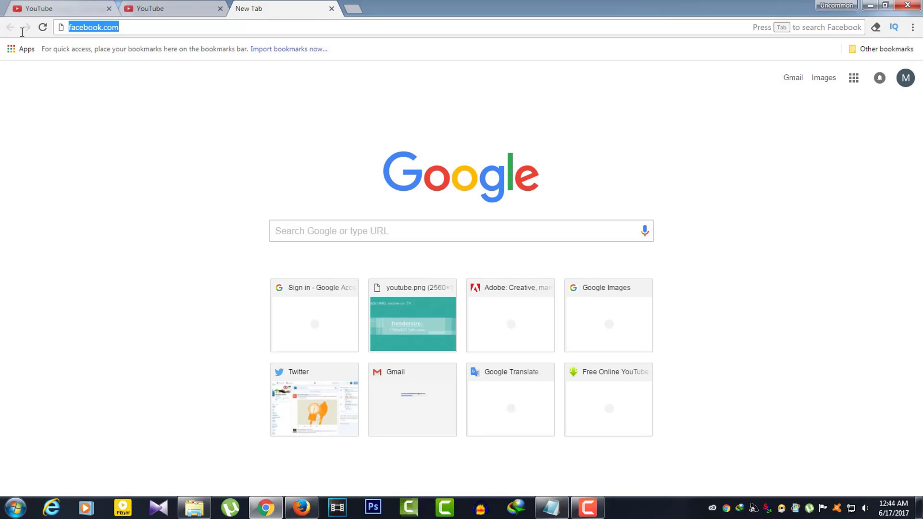
pyautogui.rightClick(95, 29)
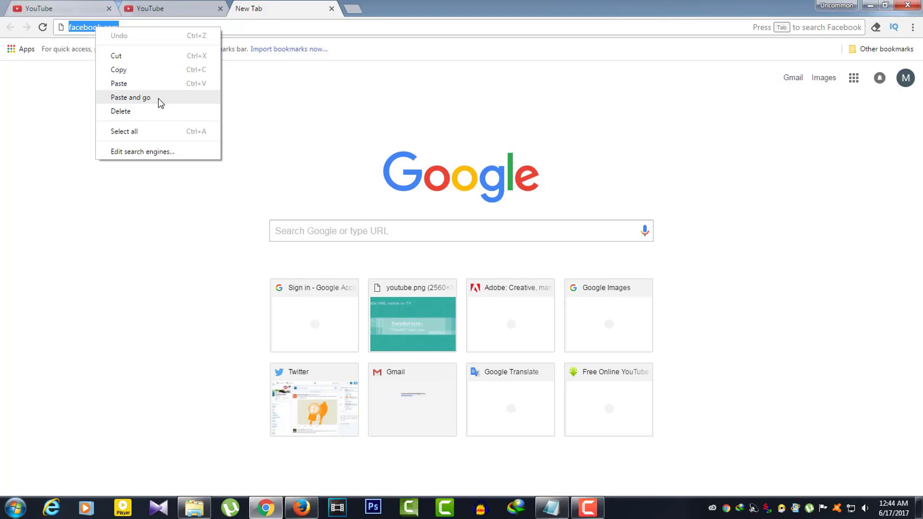
pyautogui.click(130, 97)
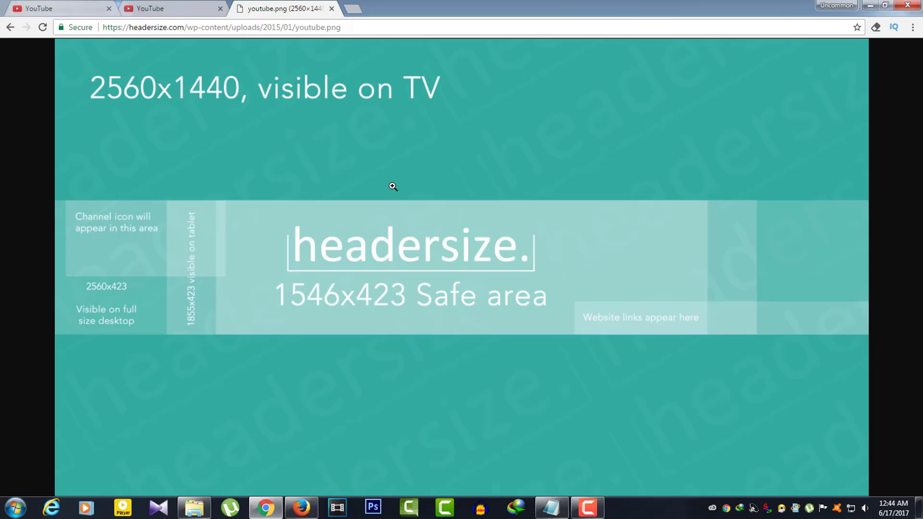
# Save the template image as youtube.png in New folder (2) and minimize the browser.
pyautogui.rightClick(458, 160)
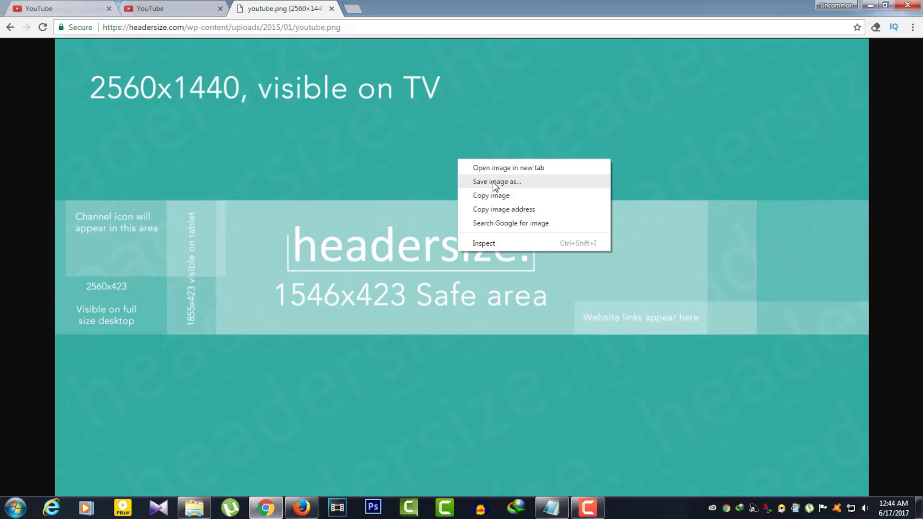
pyautogui.click(493, 181)
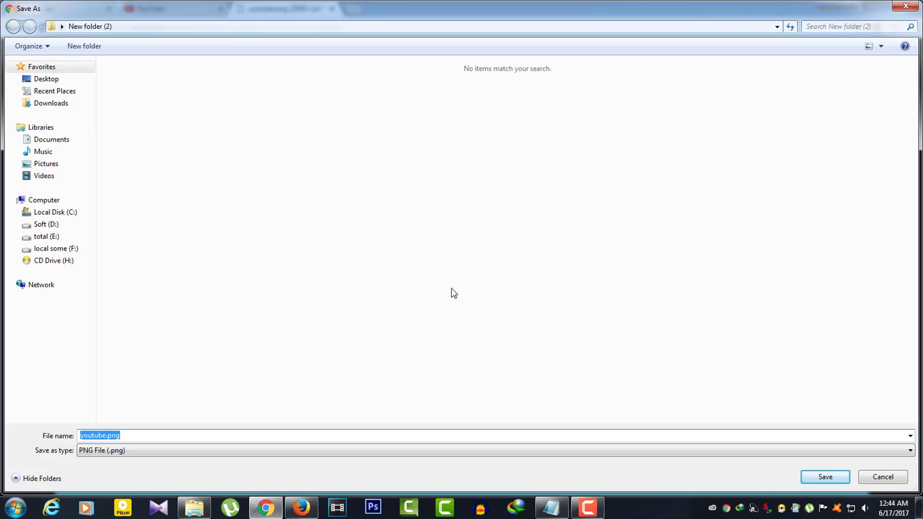
pyautogui.click(825, 476)
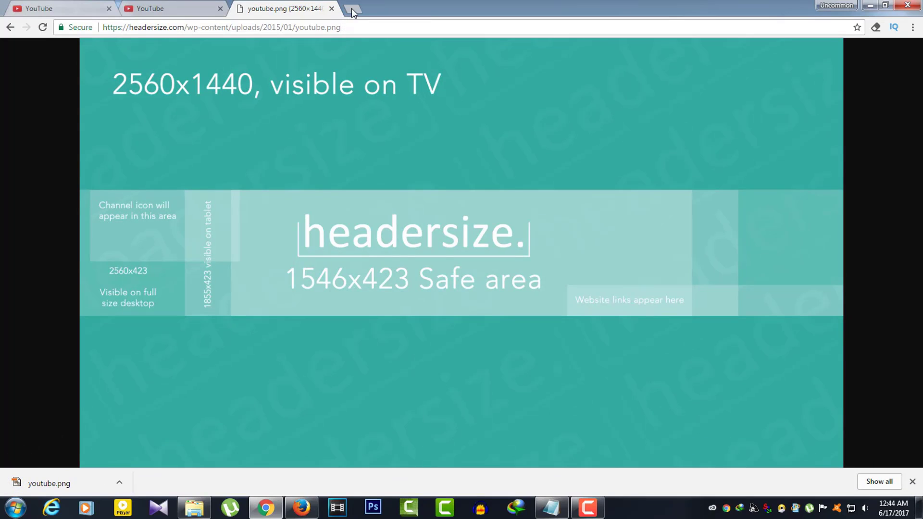
pyautogui.click(870, 5)
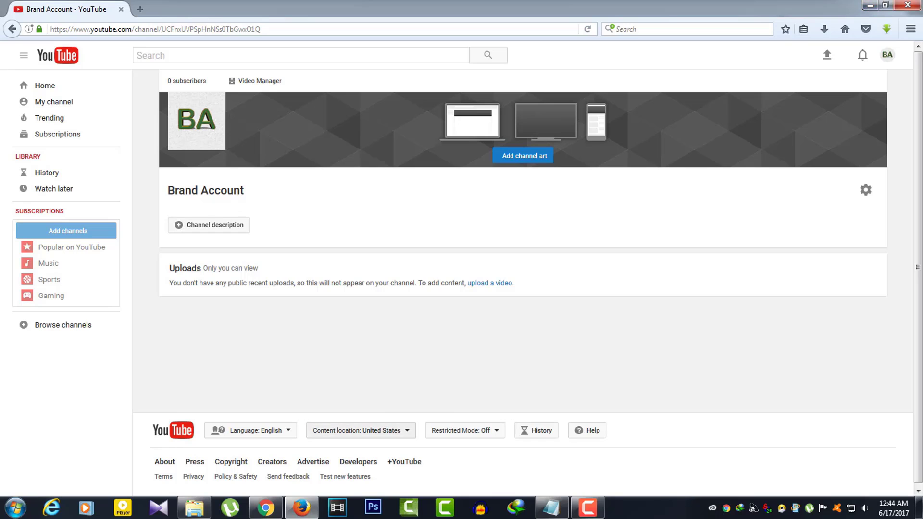
# Open the youtube.png template from New folder (2) in Photoshop.
pyautogui.click(207, 508)
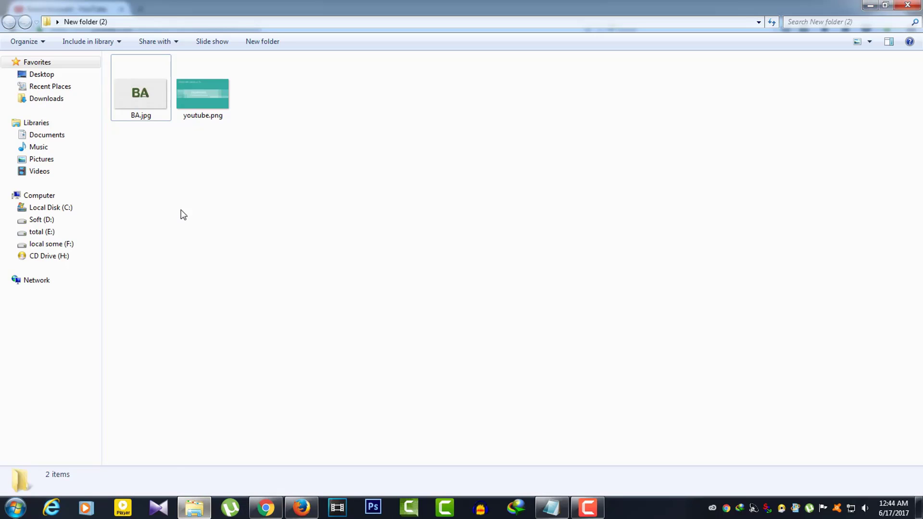
pyautogui.doubleClick(209, 98)
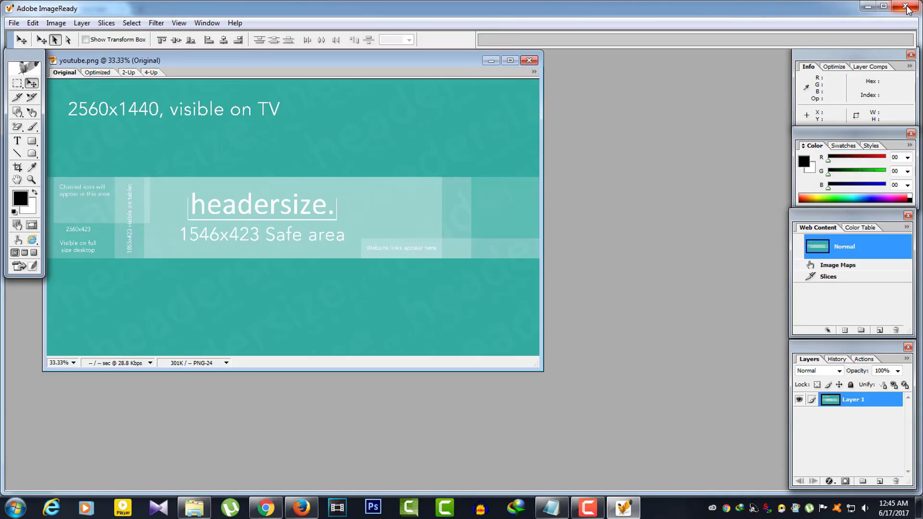
pyautogui.click(907, 9)
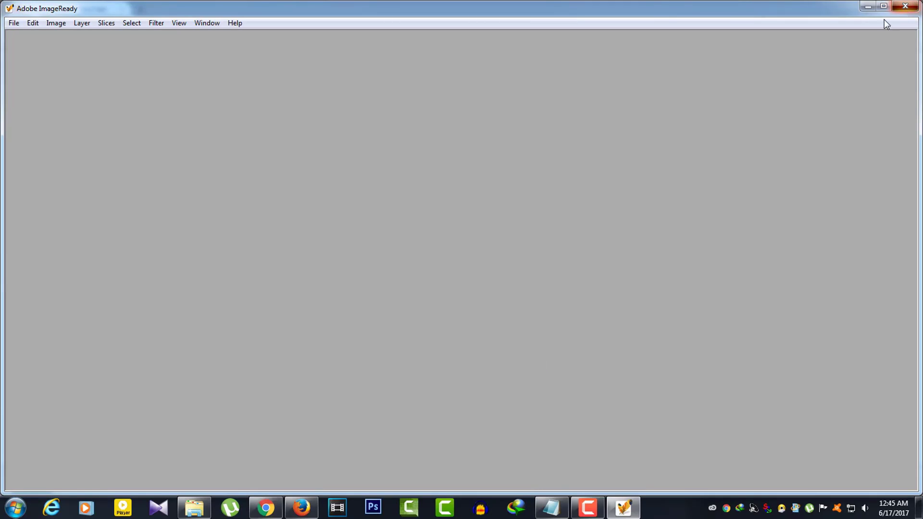
pyautogui.moveTo(210, 86); pyautogui.dragTo(373, 507)
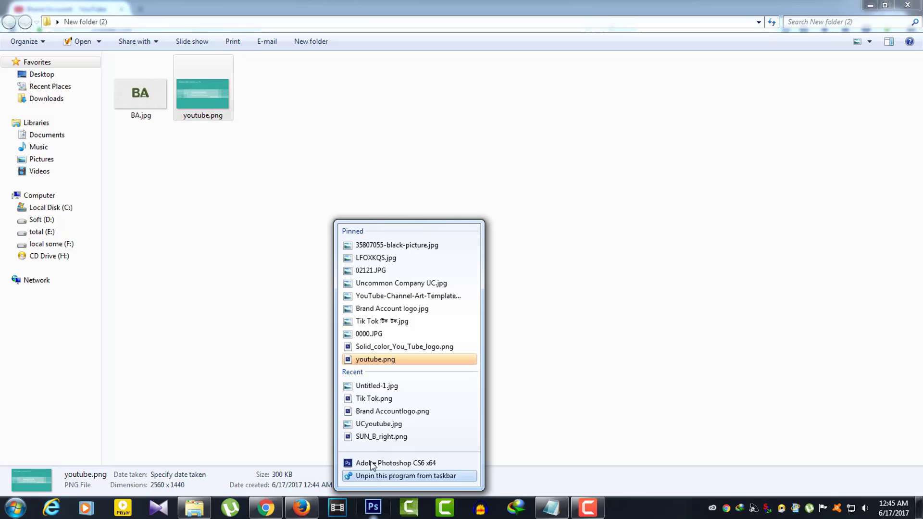
pyautogui.click(380, 361)
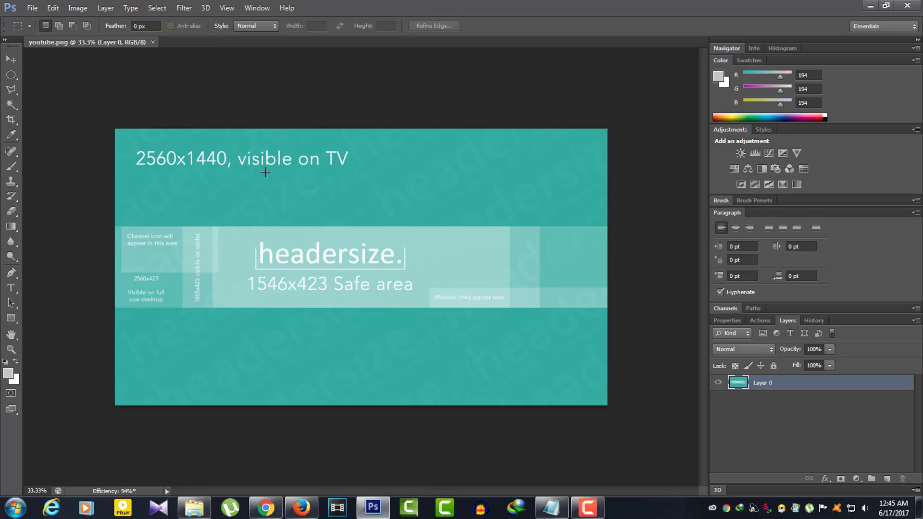
# Cover the template areas above and below the middle band with blue rectangles, about 2770 x 591 px and 2809 x 573 px.
pyautogui.click(11, 319)
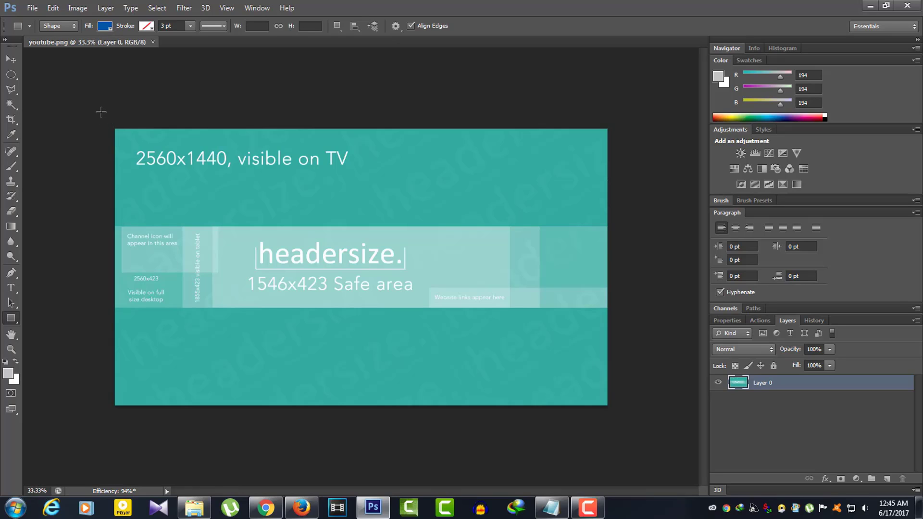
pyautogui.moveTo(101, 112); pyautogui.dragTo(634, 225)
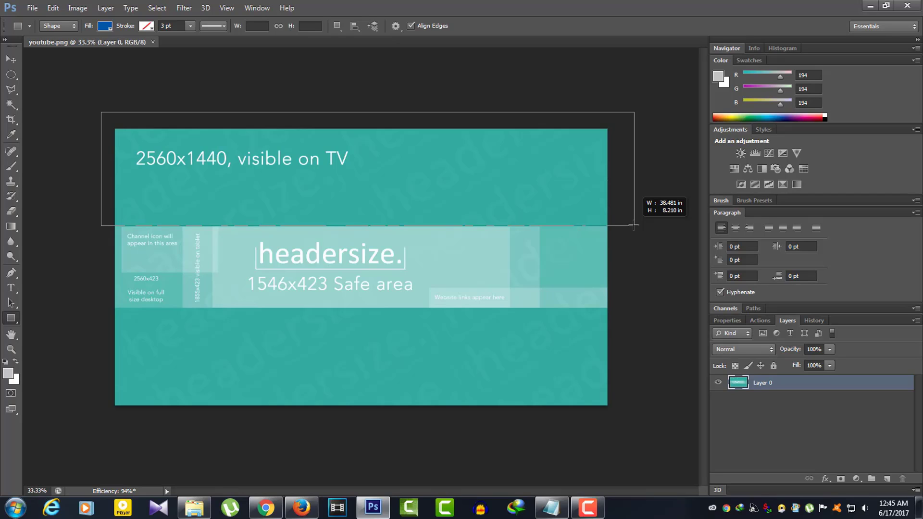
pyautogui.moveTo(633, 225); pyautogui.dragTo(633, 225)
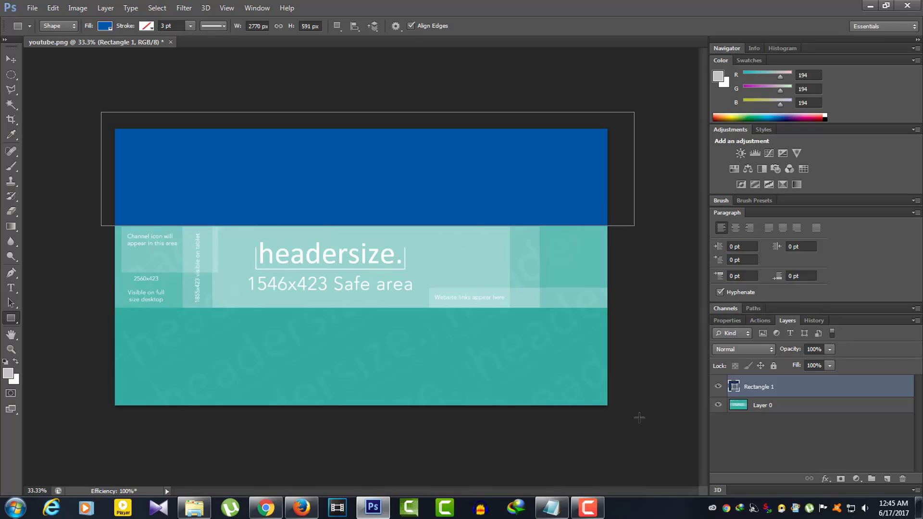
pyautogui.moveTo(639, 418); pyautogui.dragTo(99, 307)
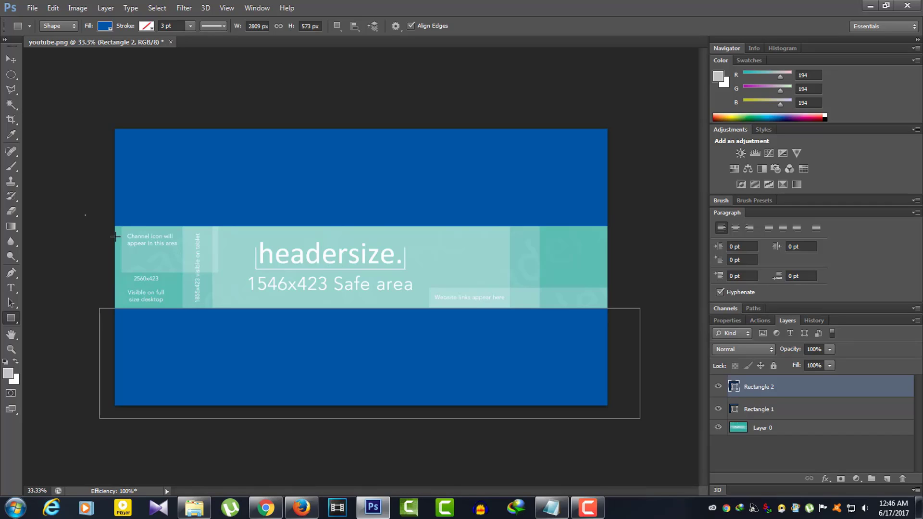
# Draw a rectangle about 2845 x 561 px over the middle band and fill it with pale yellow.
pyautogui.moveTo(85, 215); pyautogui.dragTo(631, 321)
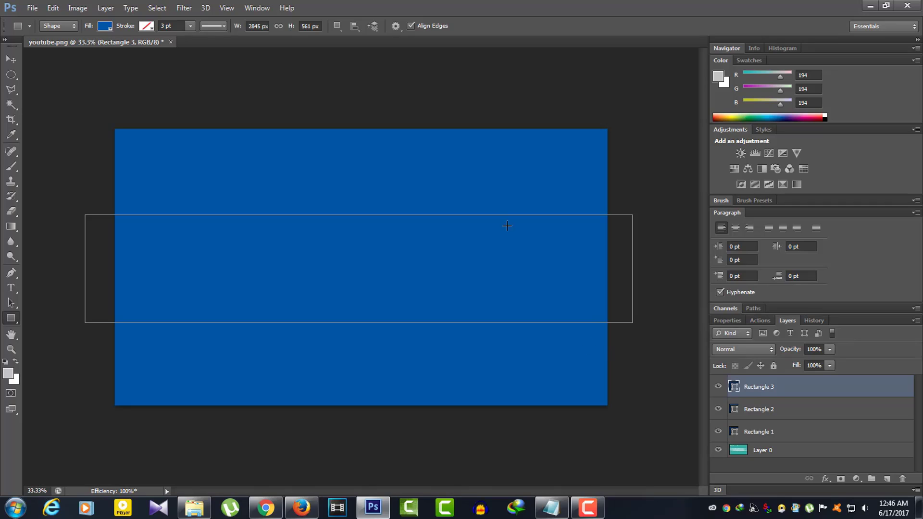
pyautogui.click(100, 27)
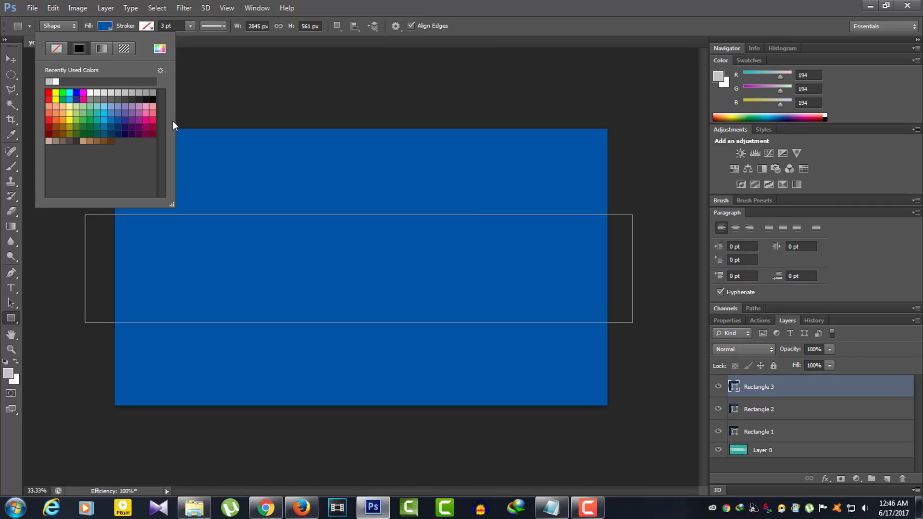
pyautogui.click(69, 106)
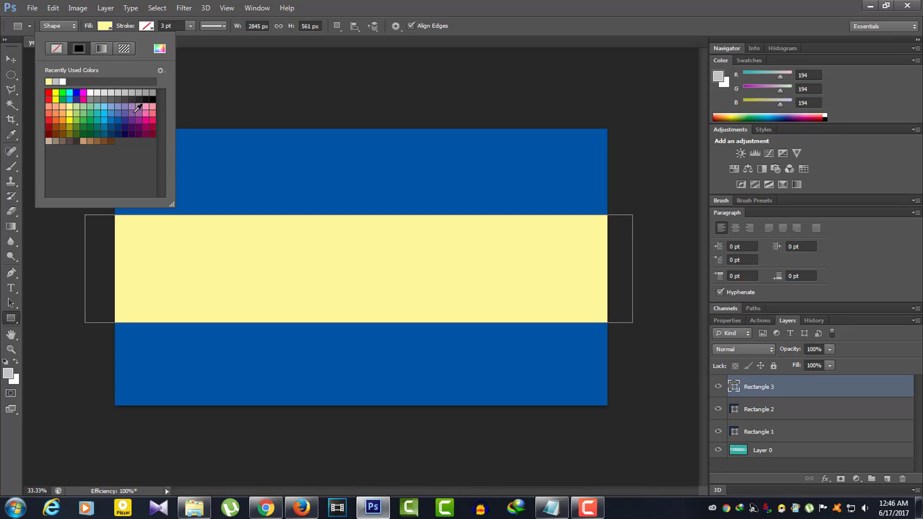
# Move the yellow rectangle's layer below both blue rectangle layers and delete the template layer, Layer 0.
pyautogui.click(768, 393)
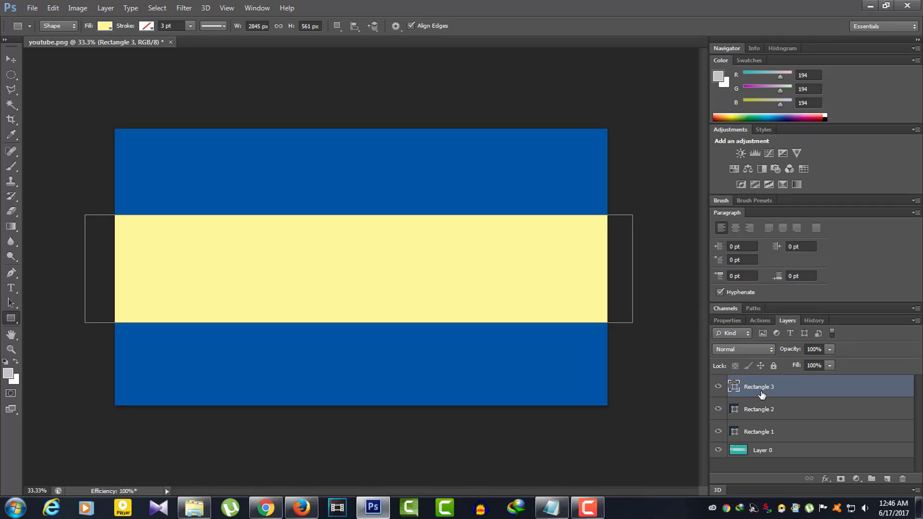
pyautogui.moveTo(763, 388); pyautogui.dragTo(771, 436)
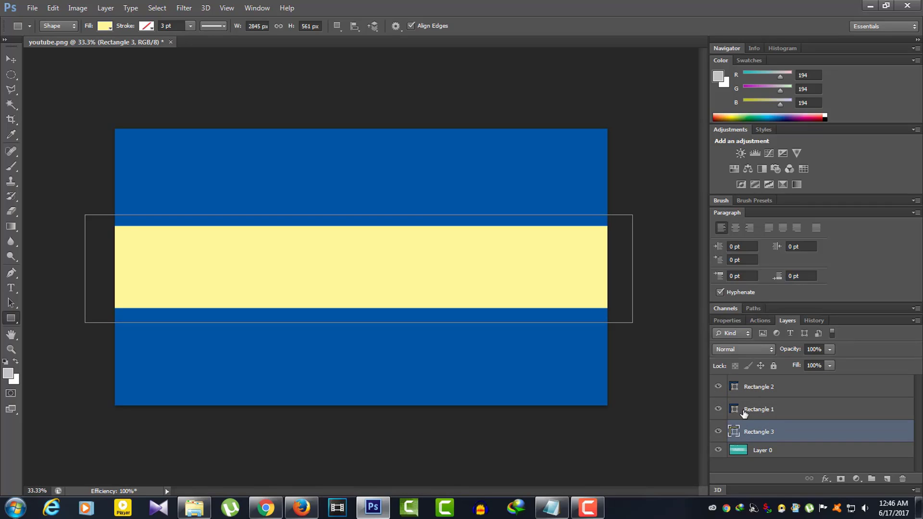
pyautogui.click(768, 455)
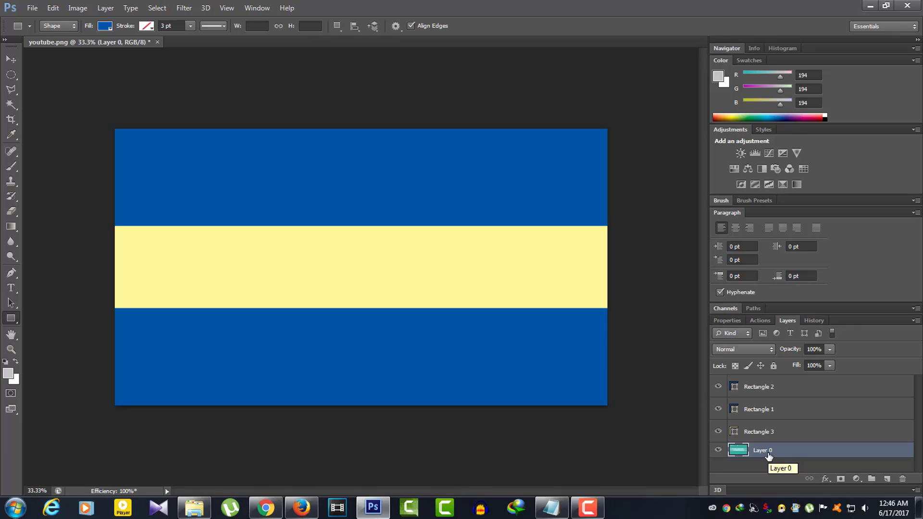
pyautogui.press('Delete')
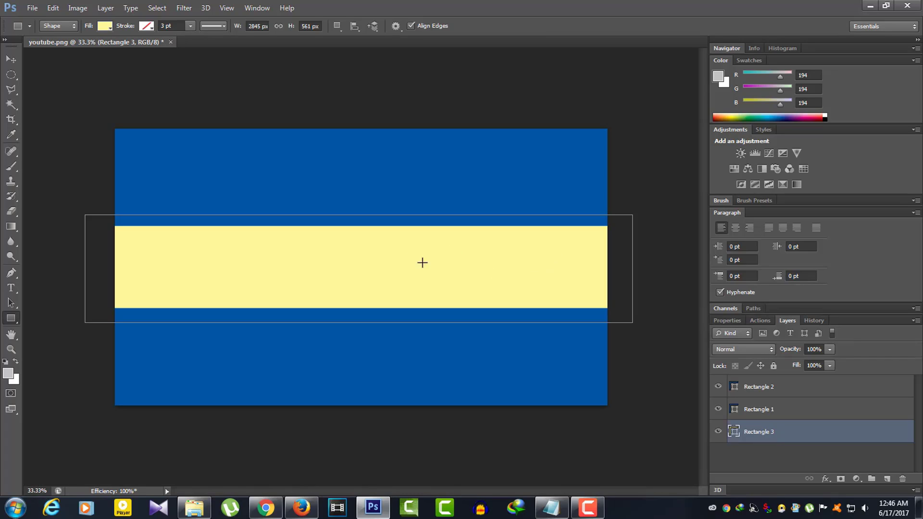
# Activate the Type tool, and copy the channel name Brand Account from the YouTube page in Firefox.
pyautogui.click(16, 288)
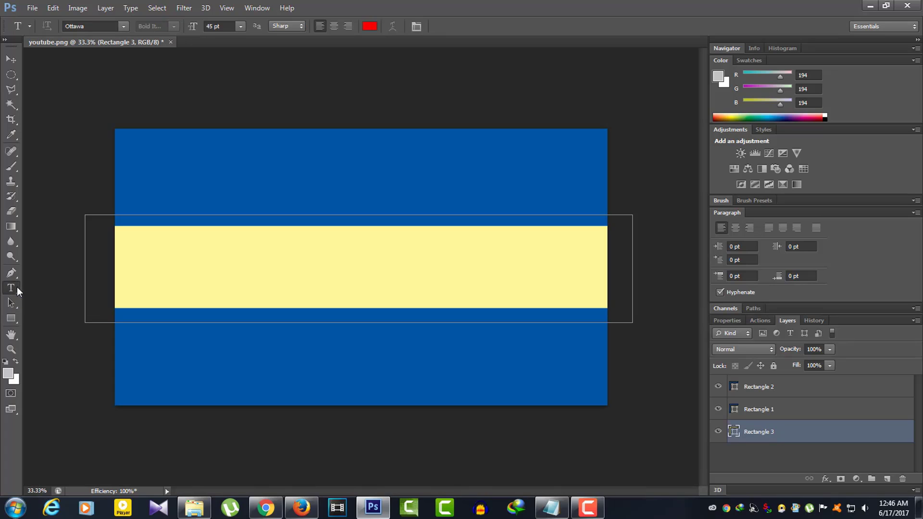
pyautogui.click(301, 507)
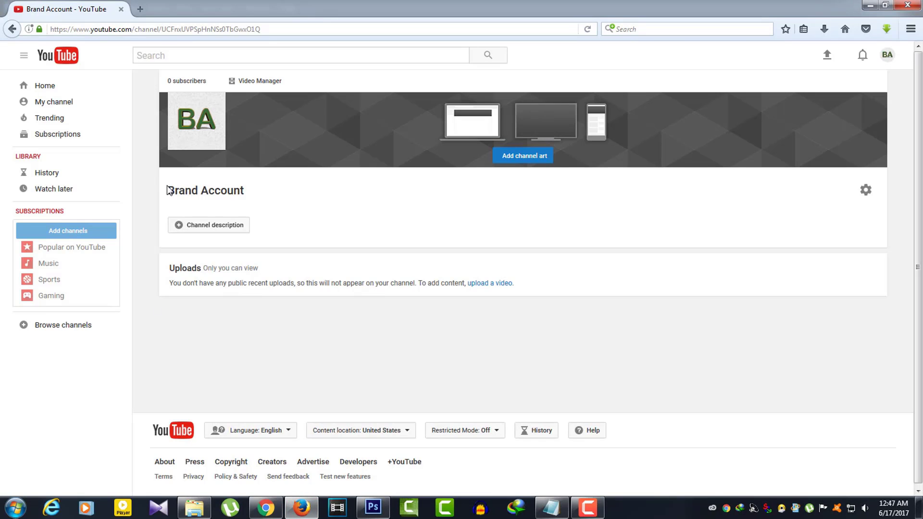
pyautogui.moveTo(169, 192); pyautogui.dragTo(255, 203)
pyautogui.rightClick(220, 195)
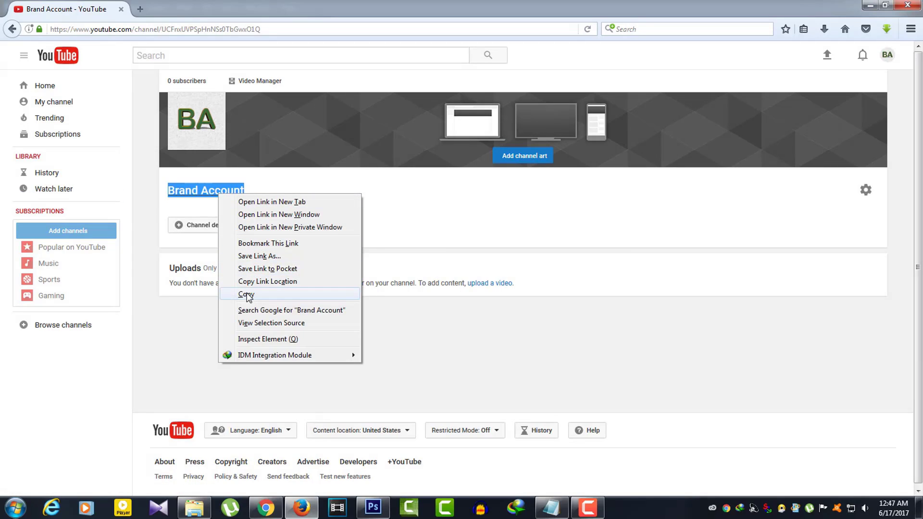
pyautogui.click(246, 293)
# Switch to Photoshop, paste the copied channel name as text and move it to the centre of the yellow band.
pyautogui.click(373, 508)
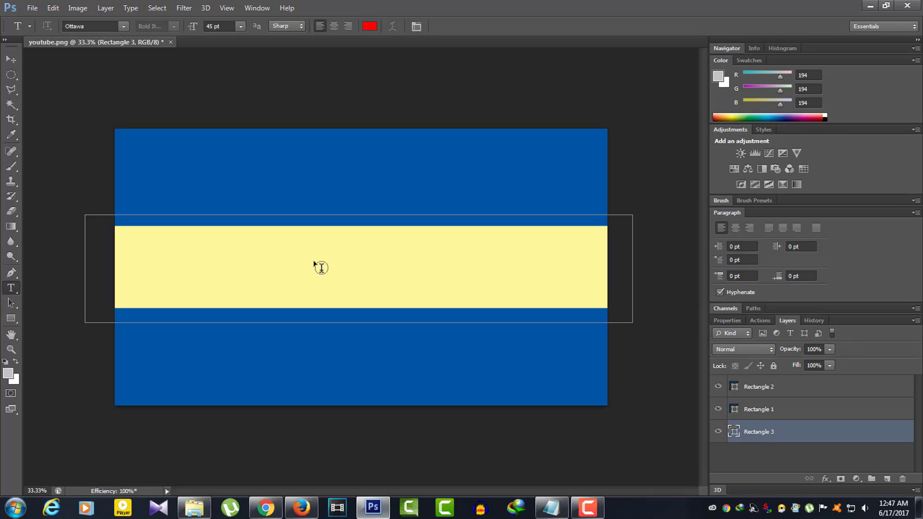
pyautogui.click(351, 271)
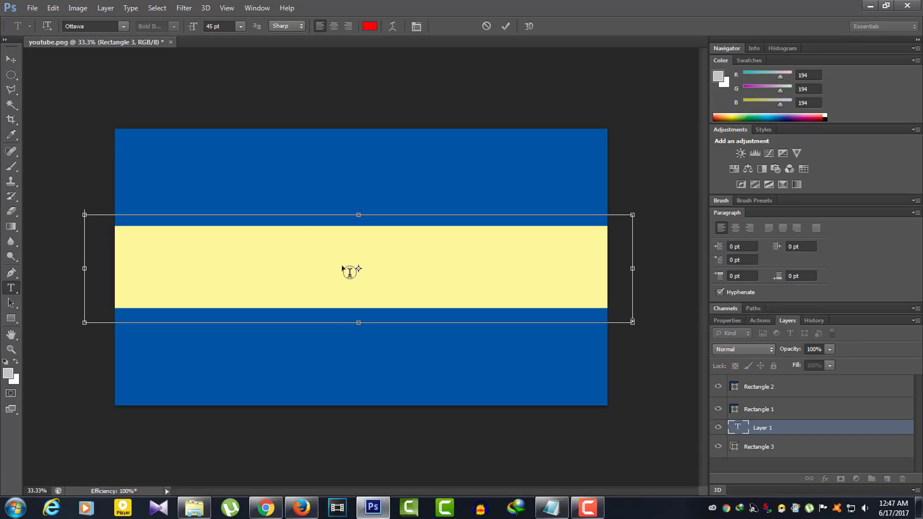
pyautogui.rightClick(349, 271)
pyautogui.click(370, 314)
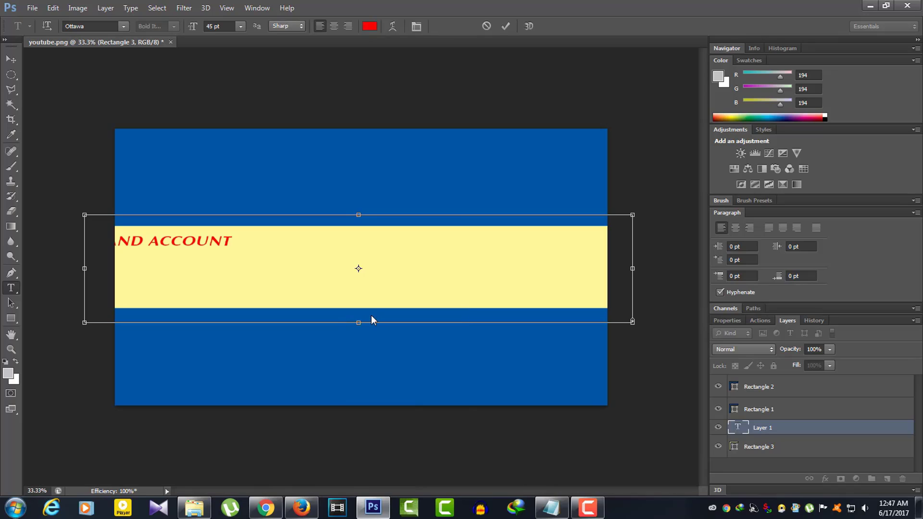
pyautogui.moveTo(241, 243); pyautogui.dragTo(89, 249)
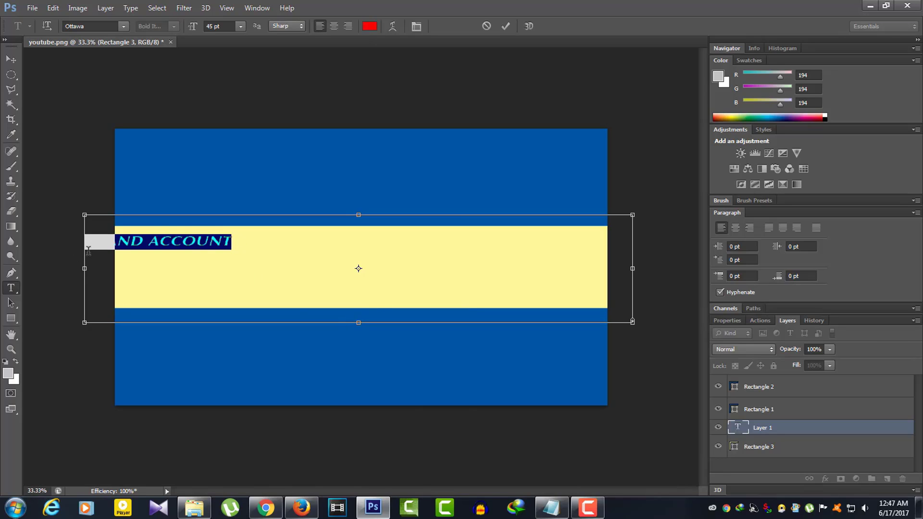
pyautogui.click(10, 59)
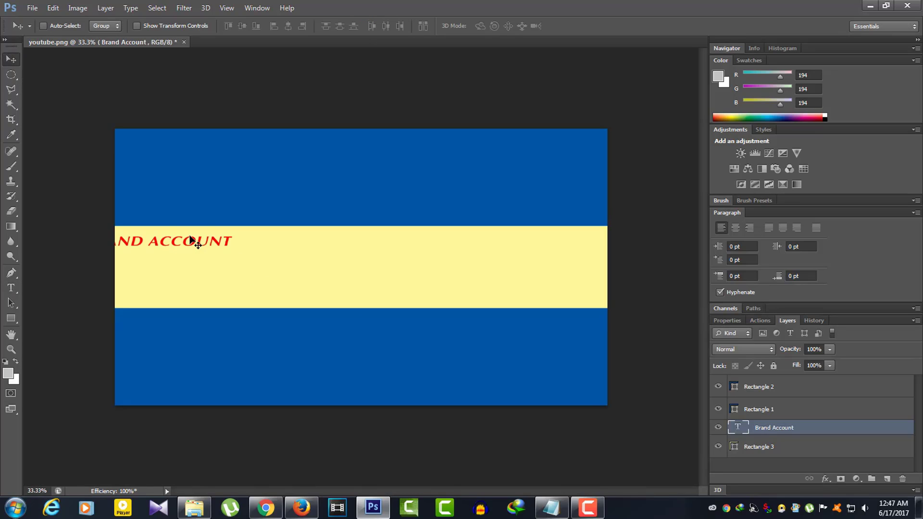
pyautogui.moveTo(187, 242); pyautogui.dragTo(383, 267)
# Set the Brand Account text to the Palette font at 120 pt.
pyautogui.click(11, 288)
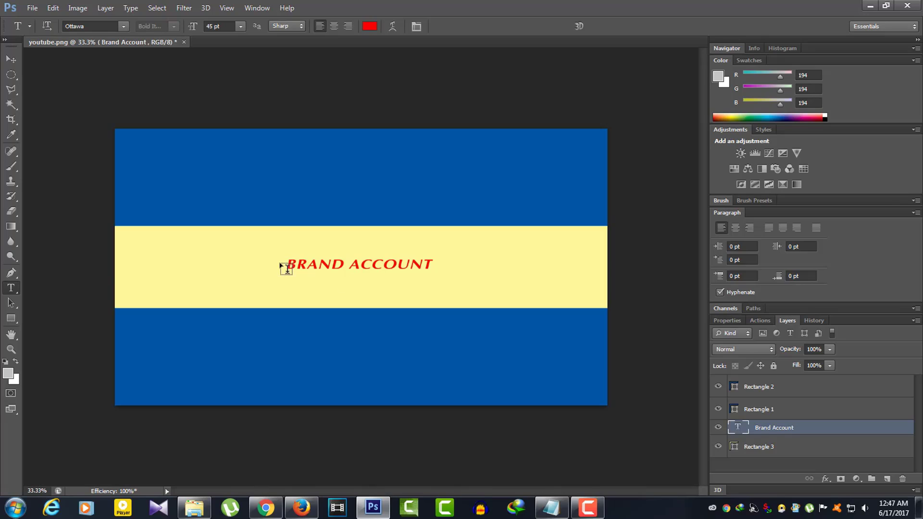
pyautogui.moveTo(285, 266); pyautogui.dragTo(450, 268)
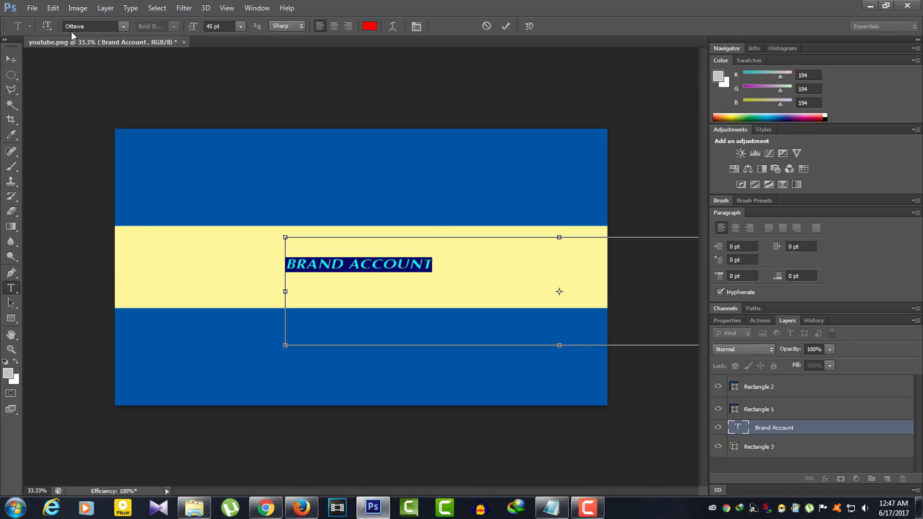
pyautogui.click(124, 27)
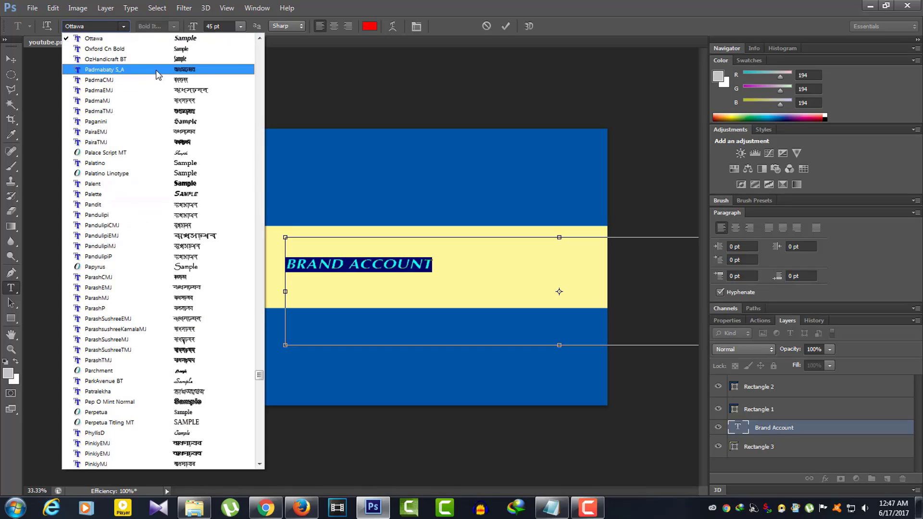
pyautogui.click(147, 195)
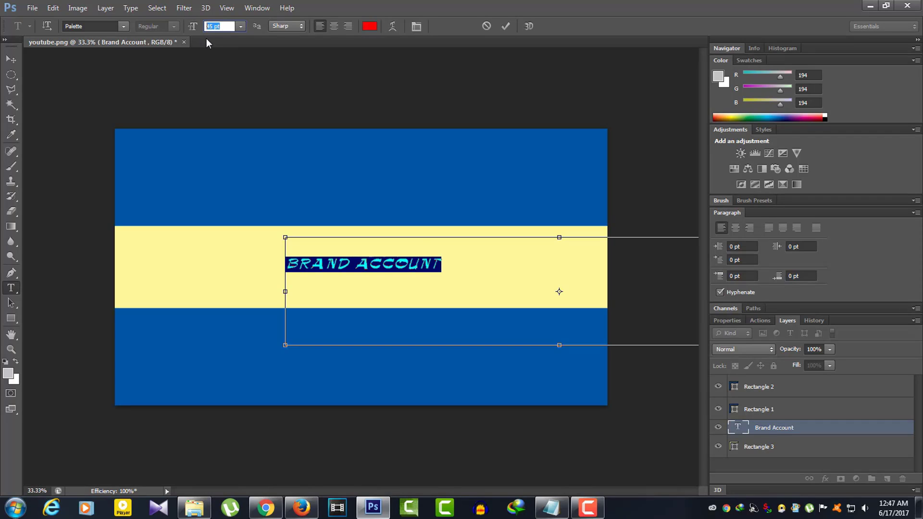
pyautogui.click(242, 27)
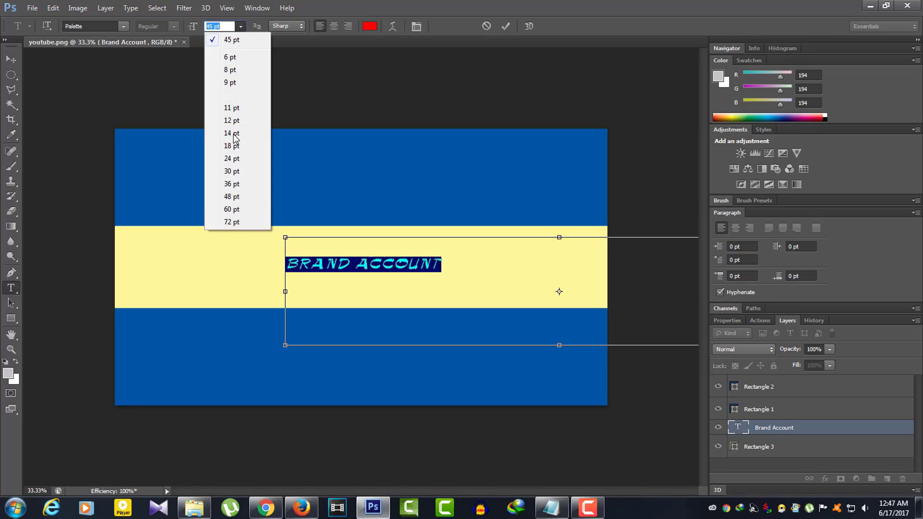
pyautogui.click(232, 226)
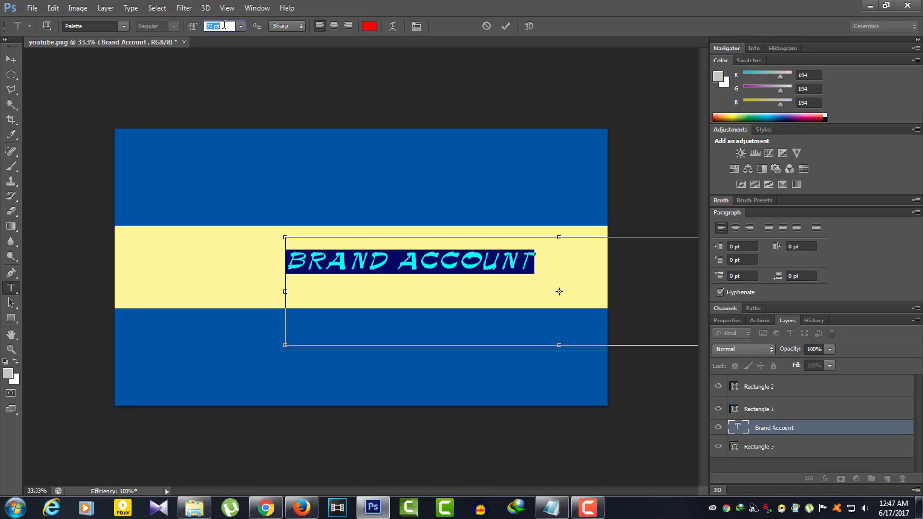
pyautogui.click(219, 24)
pyautogui.write('120')
pyautogui.press('Return')
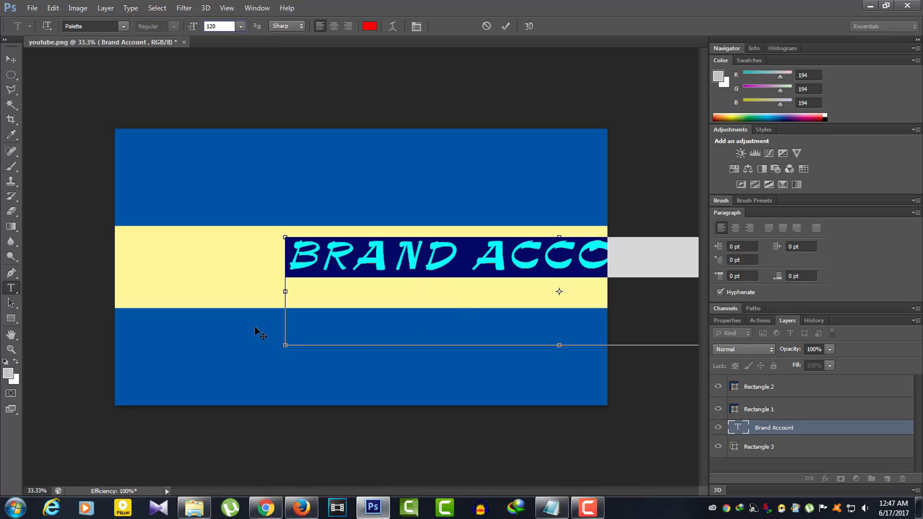
# Reposition the enlarged Brand Account text so the whole name fits inside the yellow band, near its upper edge.
pyautogui.moveTo(243, 299); pyautogui.dragTo(145, 310)
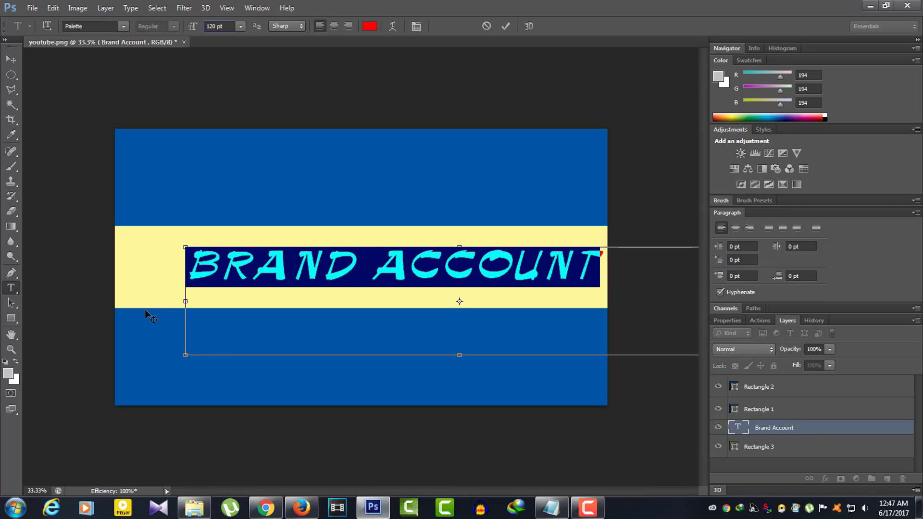
pyautogui.click(272, 285)
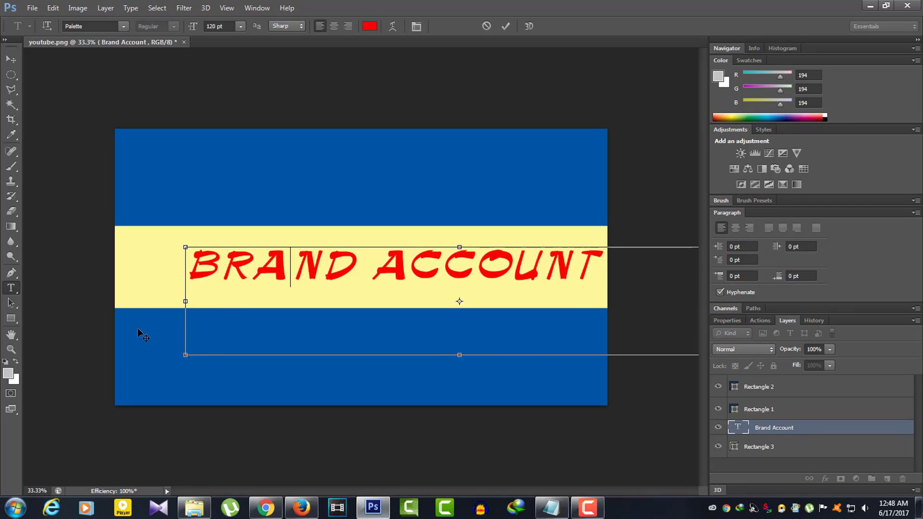
pyautogui.moveTo(137, 328); pyautogui.dragTo(139, 312)
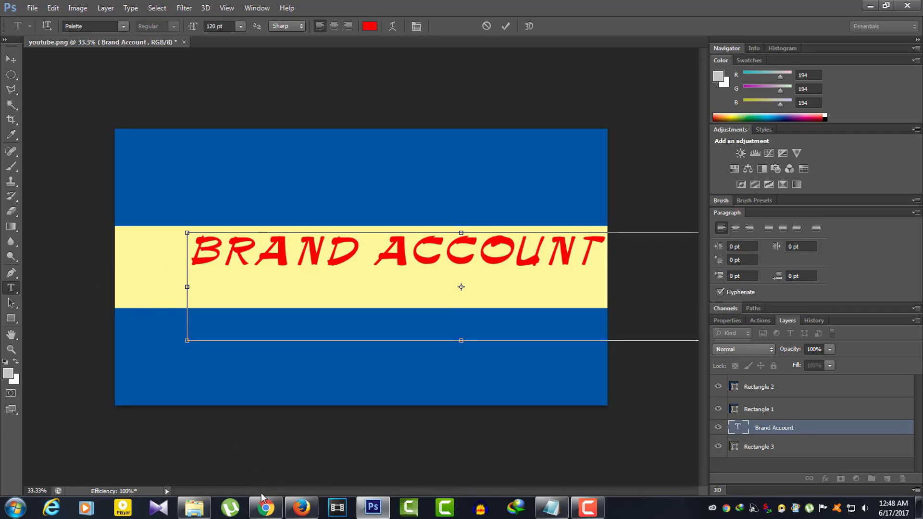
# Check the channel icon's position on the YouTube page in Firefox, return to Photoshop and commit the Brand Account text.
pyautogui.click(297, 514)
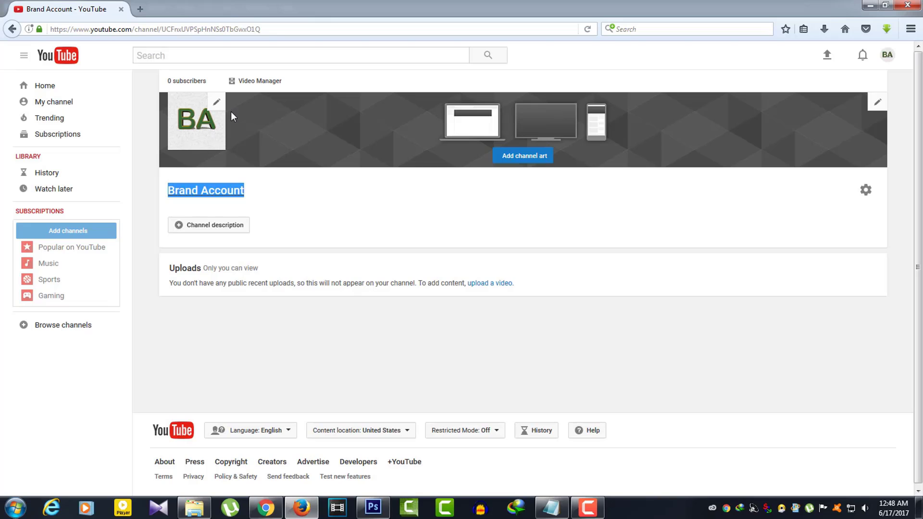
pyautogui.click(364, 508)
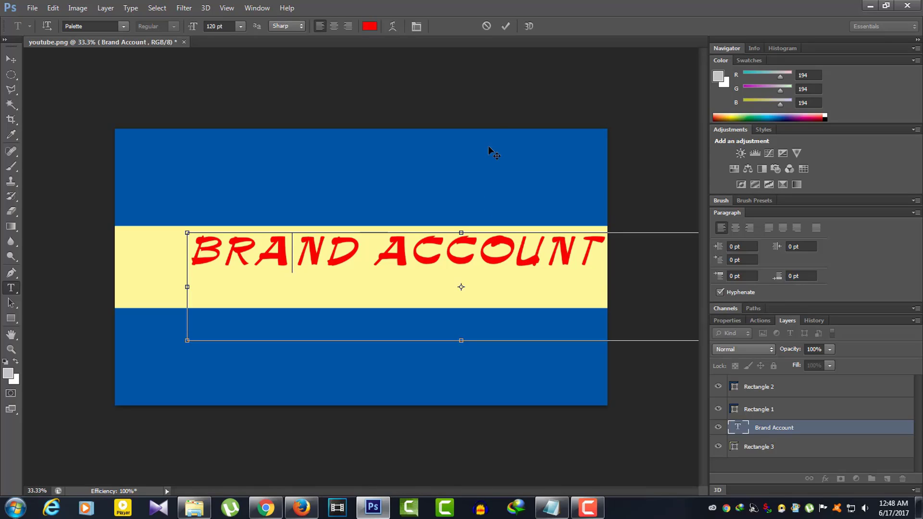
pyautogui.click(507, 26)
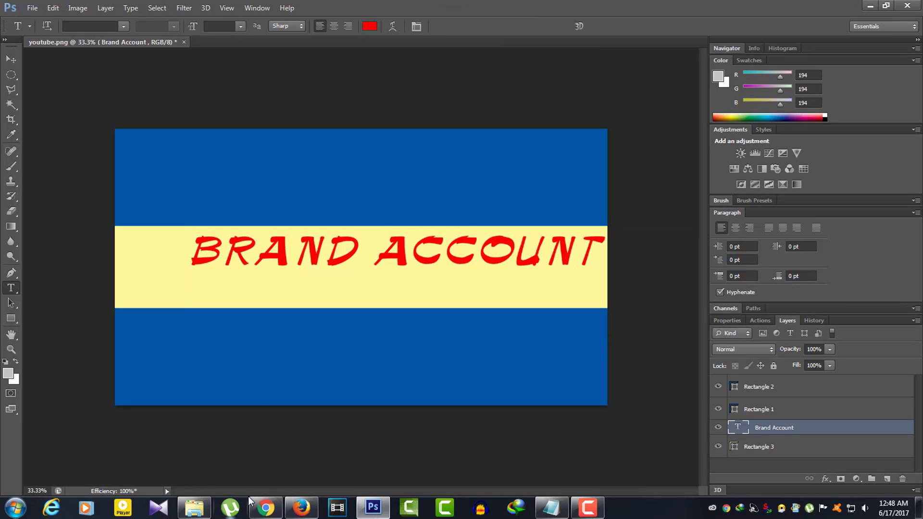
# Place the Solid_color_You_Tube_logo PNG from the Downloads folder into the Photoshop channel art document.
pyautogui.click(202, 508)
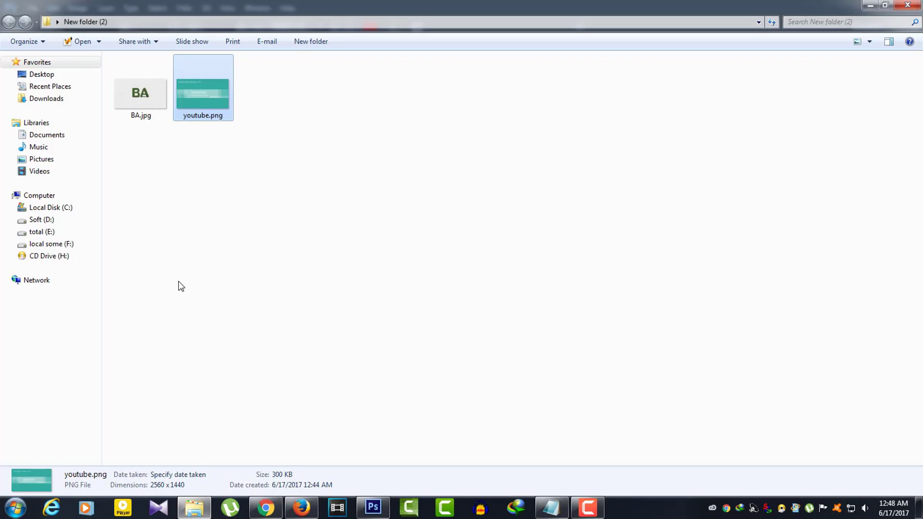
pyautogui.click(45, 99)
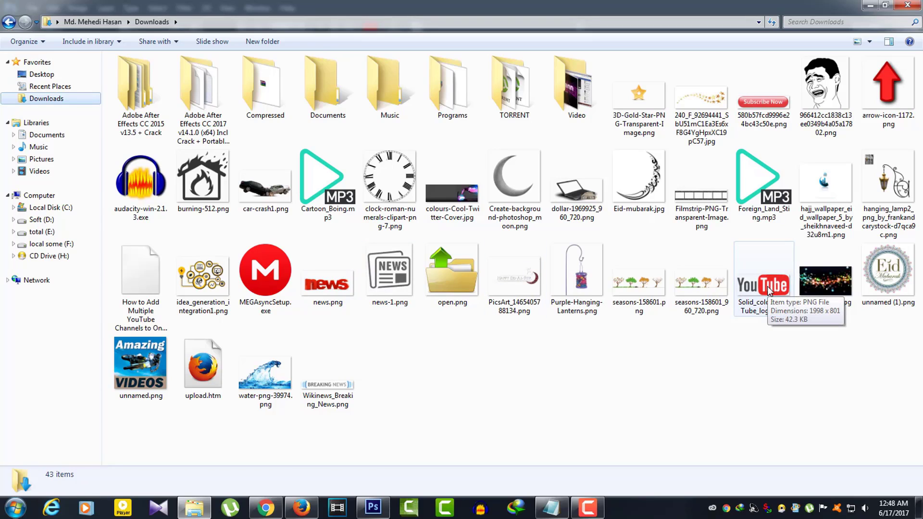
pyautogui.moveTo(769, 292); pyautogui.dragTo(270, 284)
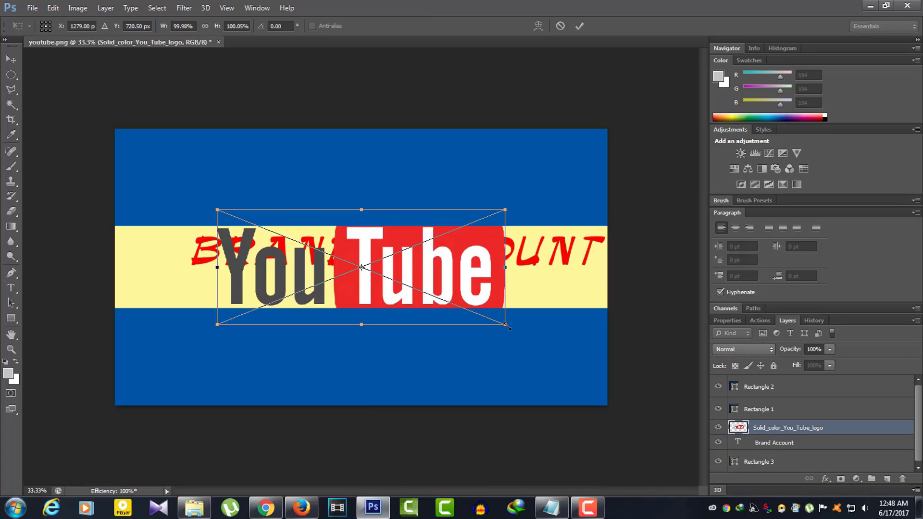
# Scale the YouTube logo to about 77% width and 23% height, fitting it below the Brand Account text inside the yellow band.
pyautogui.moveTo(507, 326); pyautogui.dragTo(461, 305)
pyautogui.moveTo(385, 315); pyautogui.dragTo(385, 299)
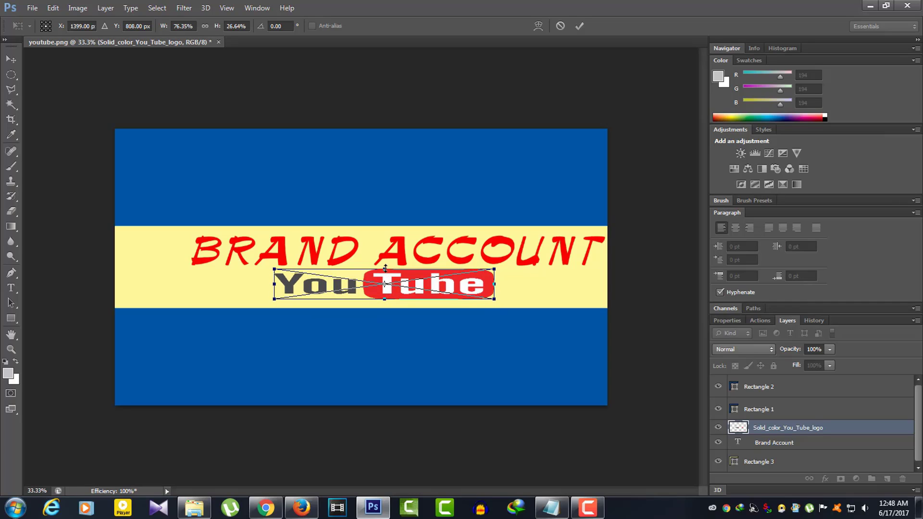
pyautogui.moveTo(384, 269); pyautogui.dragTo(384, 274)
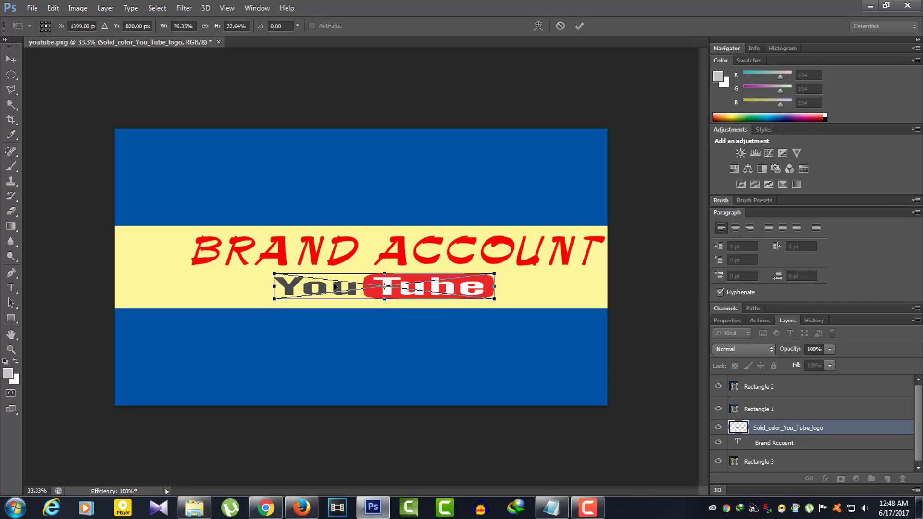
pyautogui.moveTo(272, 286); pyautogui.dragTo(269, 286)
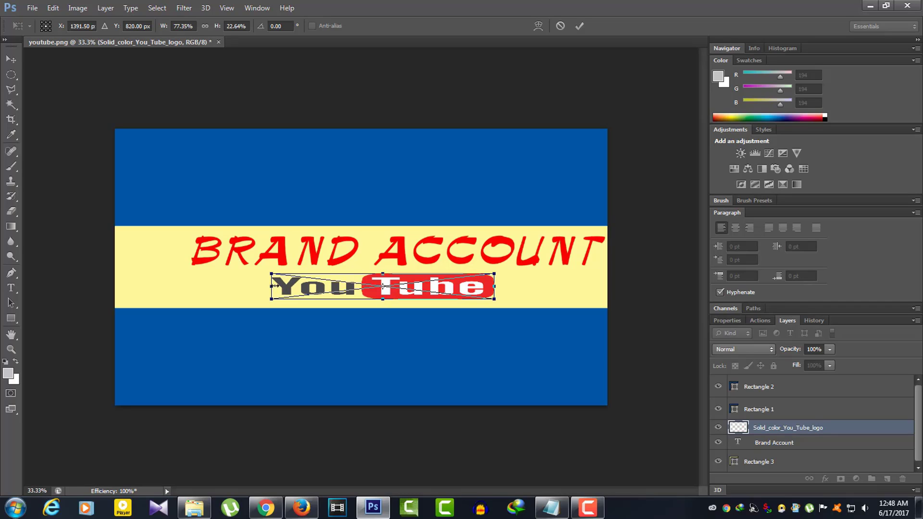
pyautogui.click(583, 28)
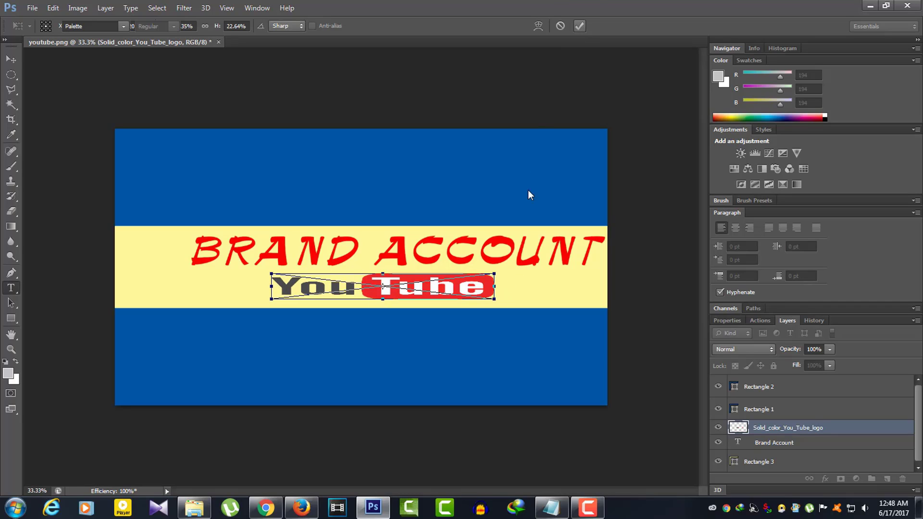
pyautogui.press('t')
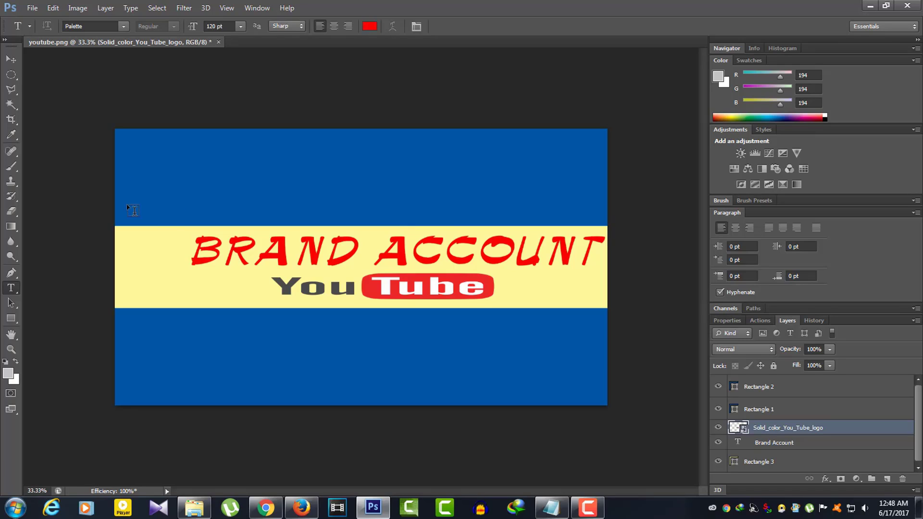
# Save the channel art as a JPEG named 00000 in New folder (2), with Maximum quality 10 and the Baseline ("Standard") format.
pyautogui.click(30, 9)
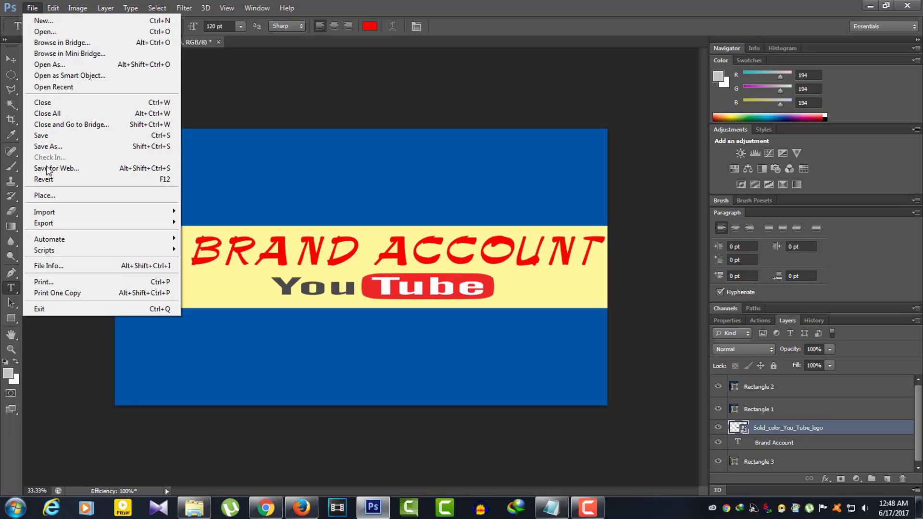
pyautogui.click(74, 149)
pyautogui.click(202, 353)
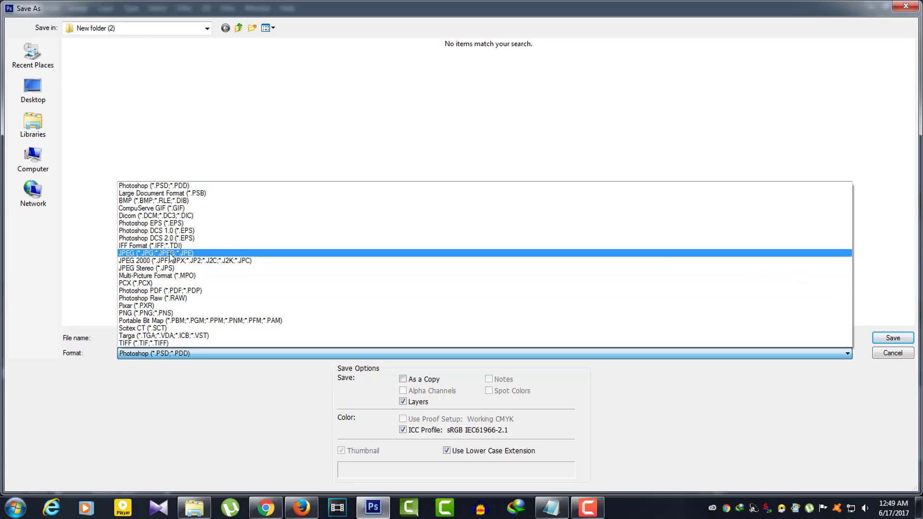
pyautogui.click(170, 253)
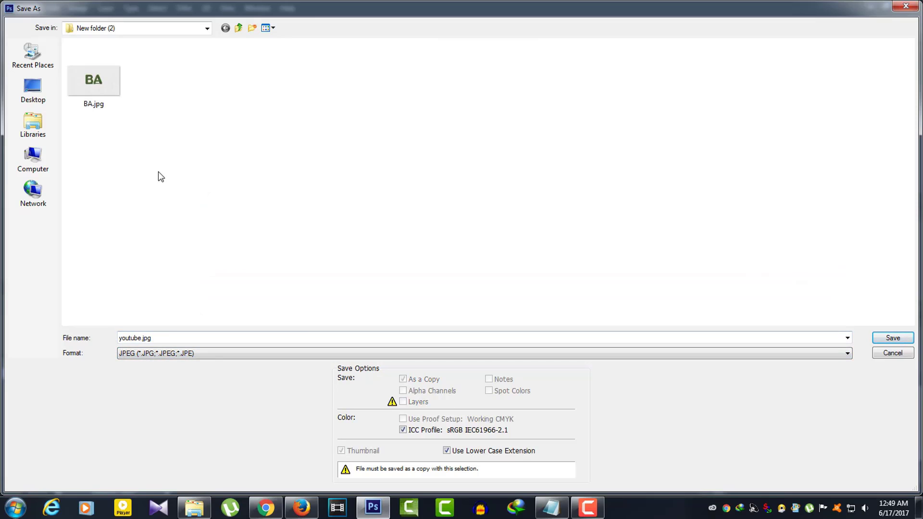
pyautogui.click(158, 340)
pyautogui.write('00000')
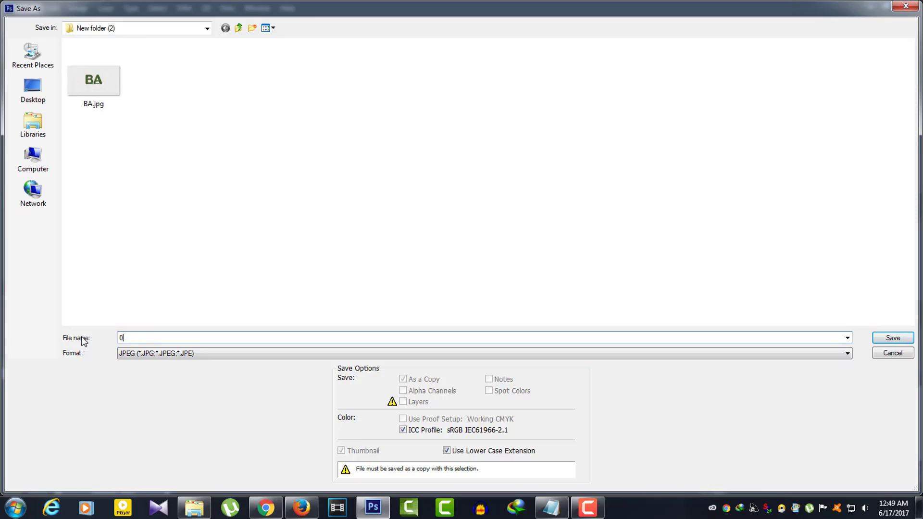
pyautogui.click(893, 340)
pyautogui.click(528, 130)
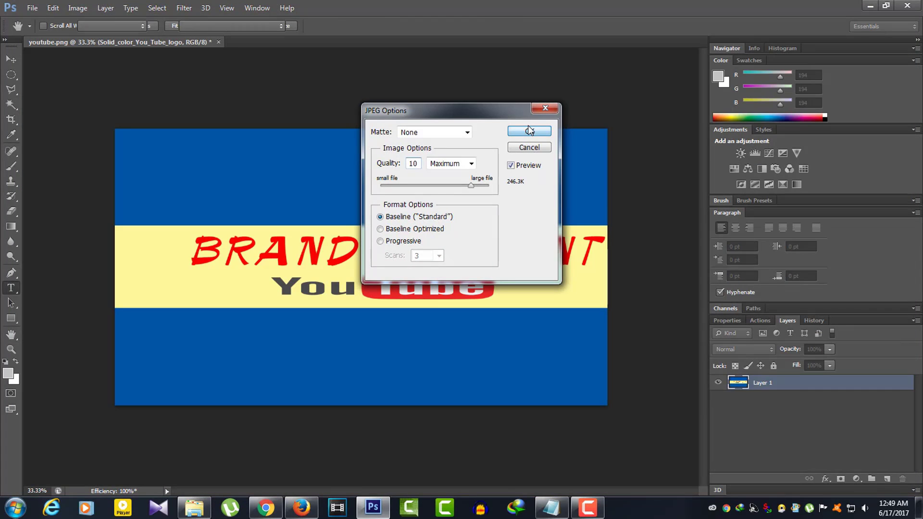
# Switch to Firefox, upload 00000.jpg from New folder (2) as the YouTube channel art and apply it.
pyautogui.click(303, 507)
pyautogui.click(415, 194)
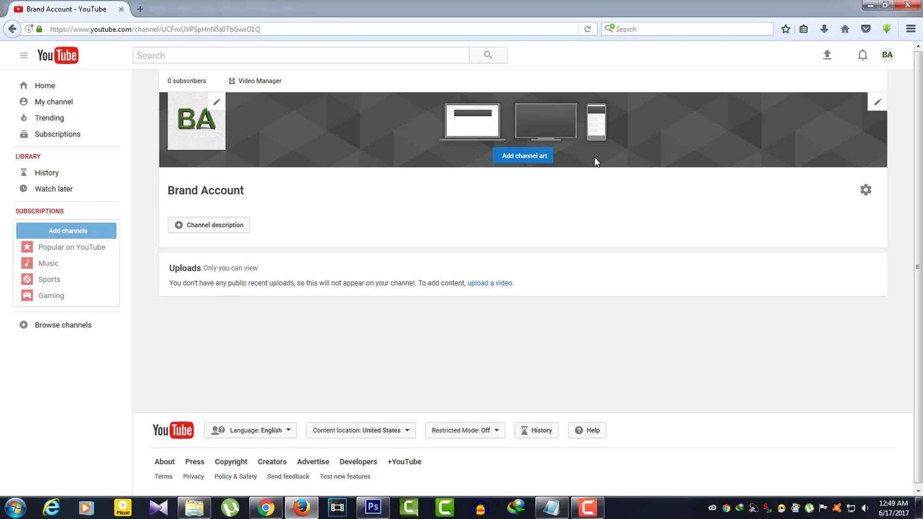
pyautogui.click(540, 160)
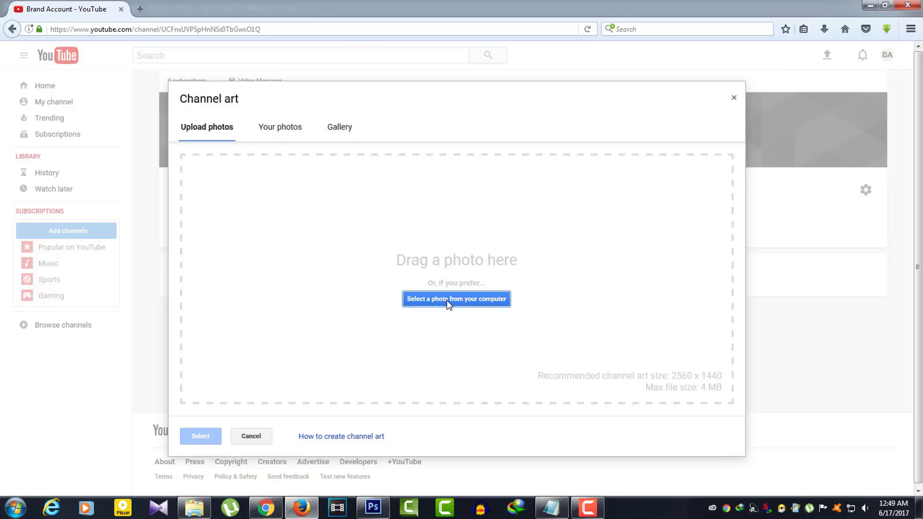
pyautogui.click(488, 303)
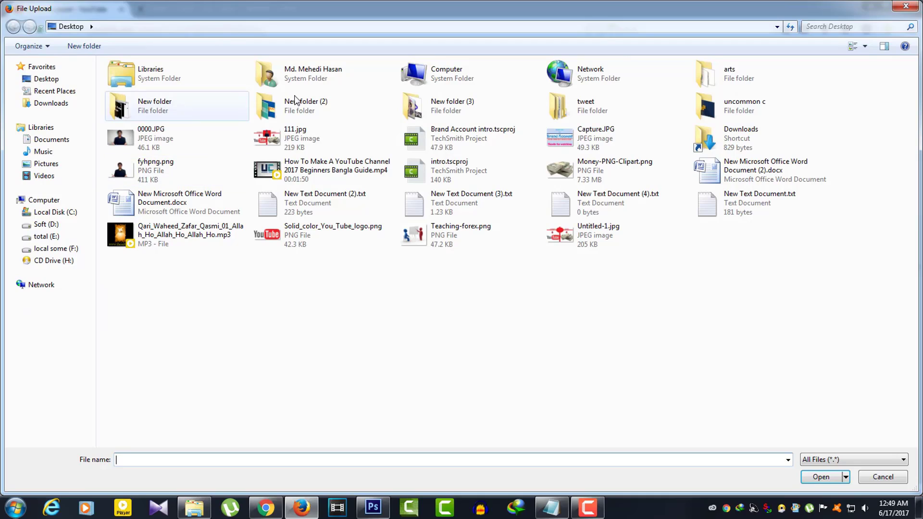
pyautogui.doubleClick(312, 109)
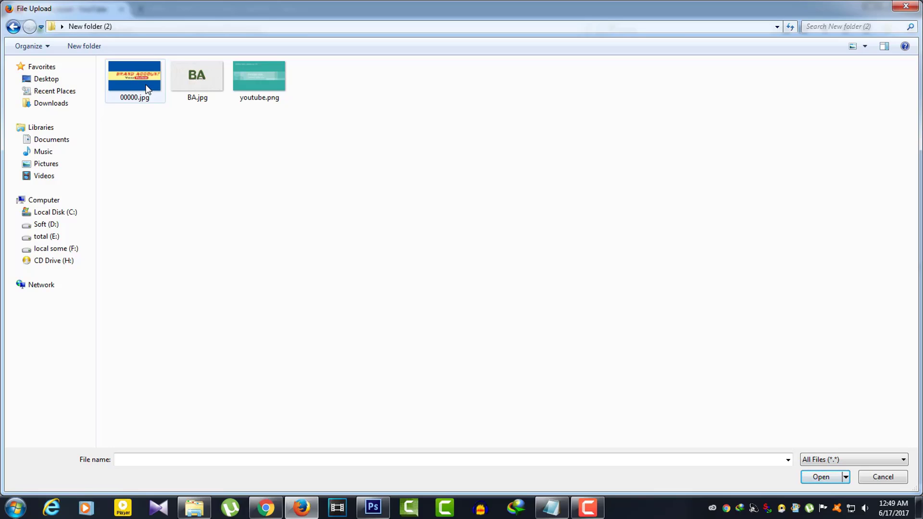
pyautogui.click(147, 89)
pyautogui.click(819, 477)
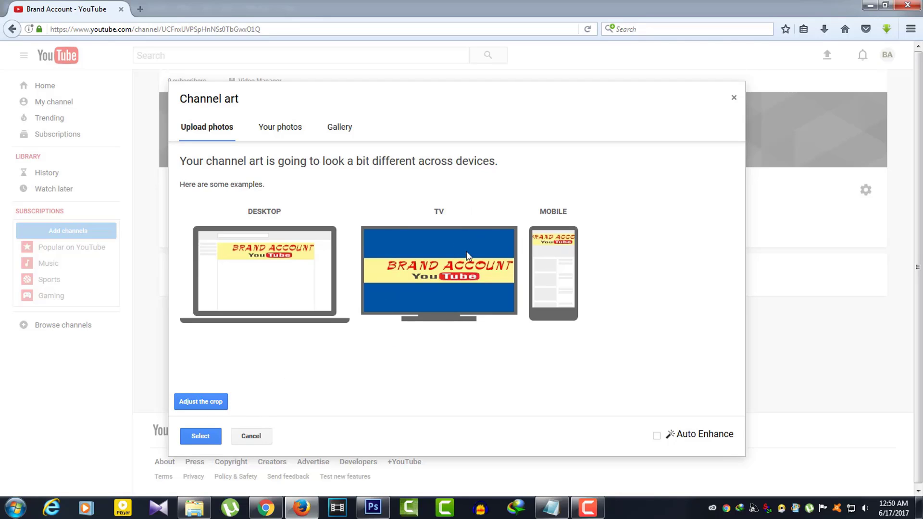
pyautogui.click(200, 436)
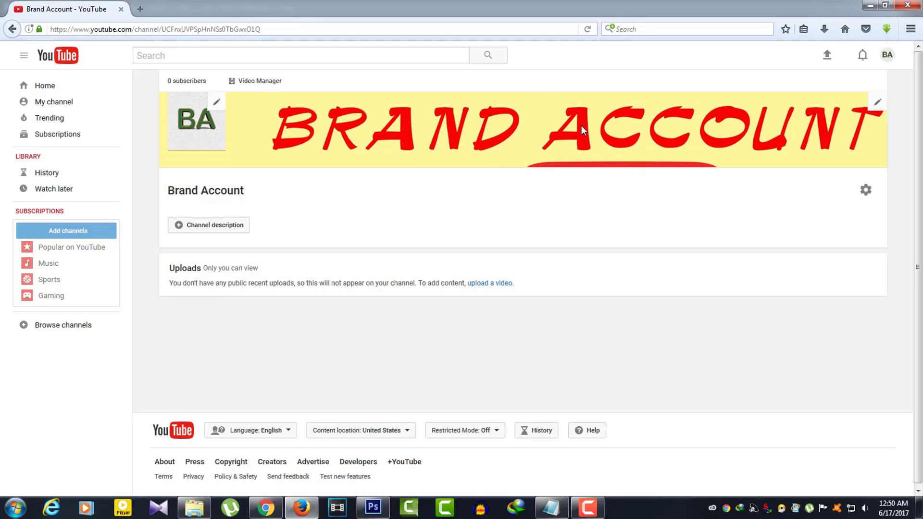
# Reload the YouTube channel page and reopen My channel to view the new channel art.
pyautogui.moveTo(606, 123)
pyautogui.rightClick(610, 64)
pyautogui.click(688, 78)
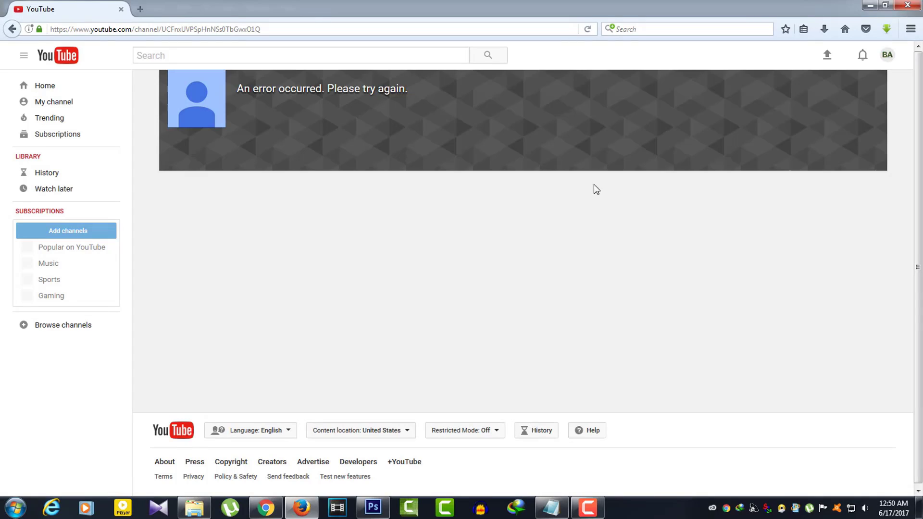
pyautogui.click(24, 101)
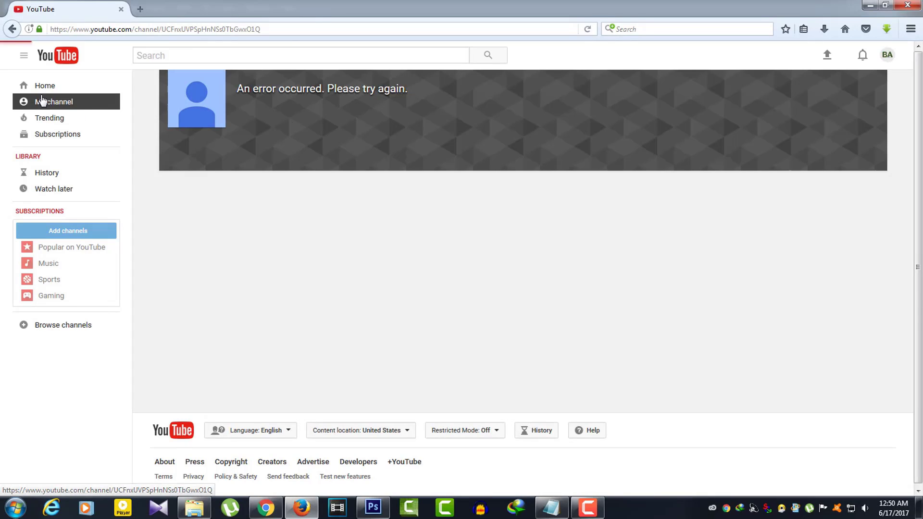